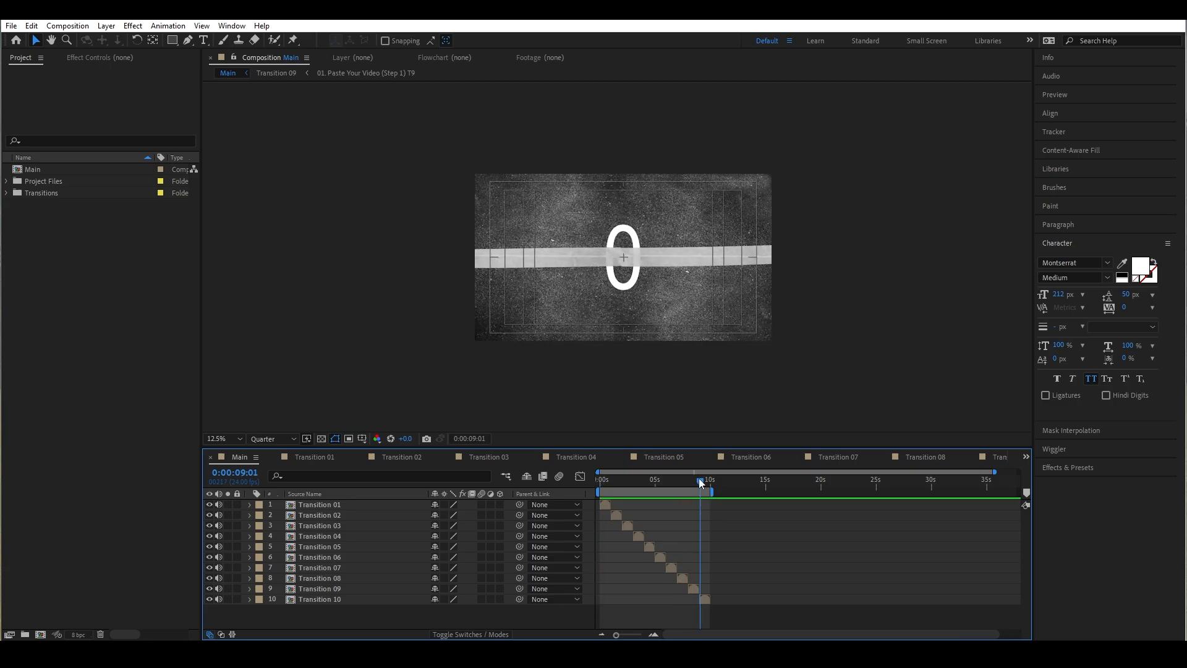
Check the Main composition's size, frame rate and duration settings without changing them
key("space")
left_click(67, 26)
left_click(94, 58)
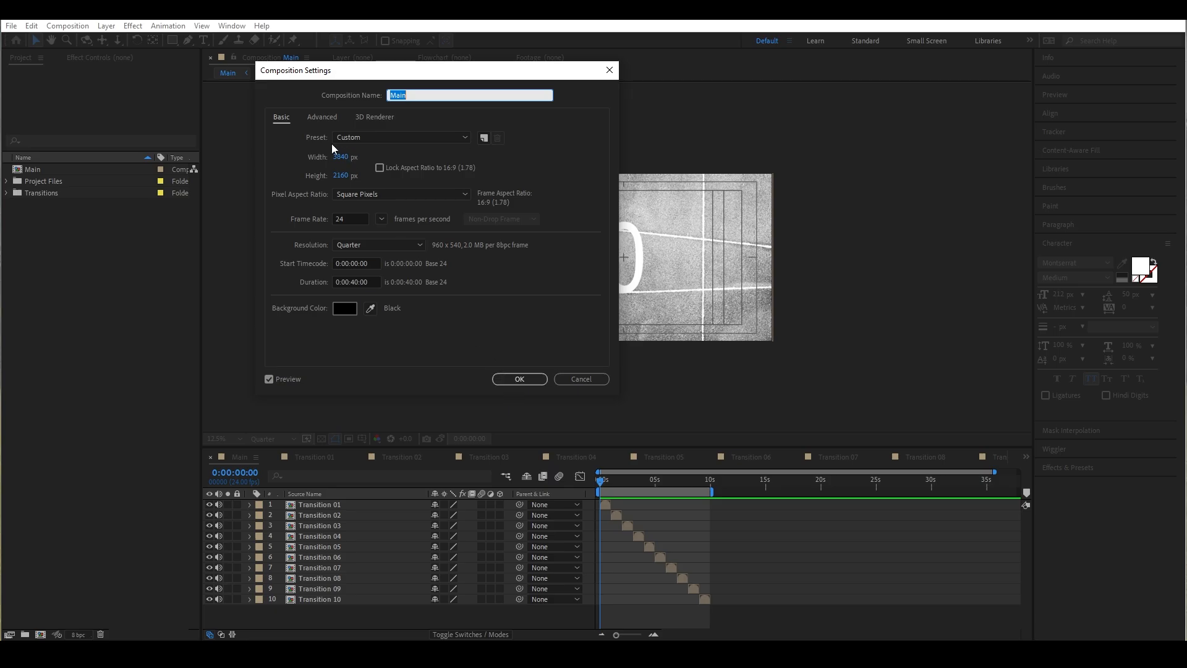
left_click(514, 381)
Import For Tutorial.mov and add it to the Main composition as the lowest layer, beneath Transition 10
right_click(93, 259)
mouse_move(162, 319)
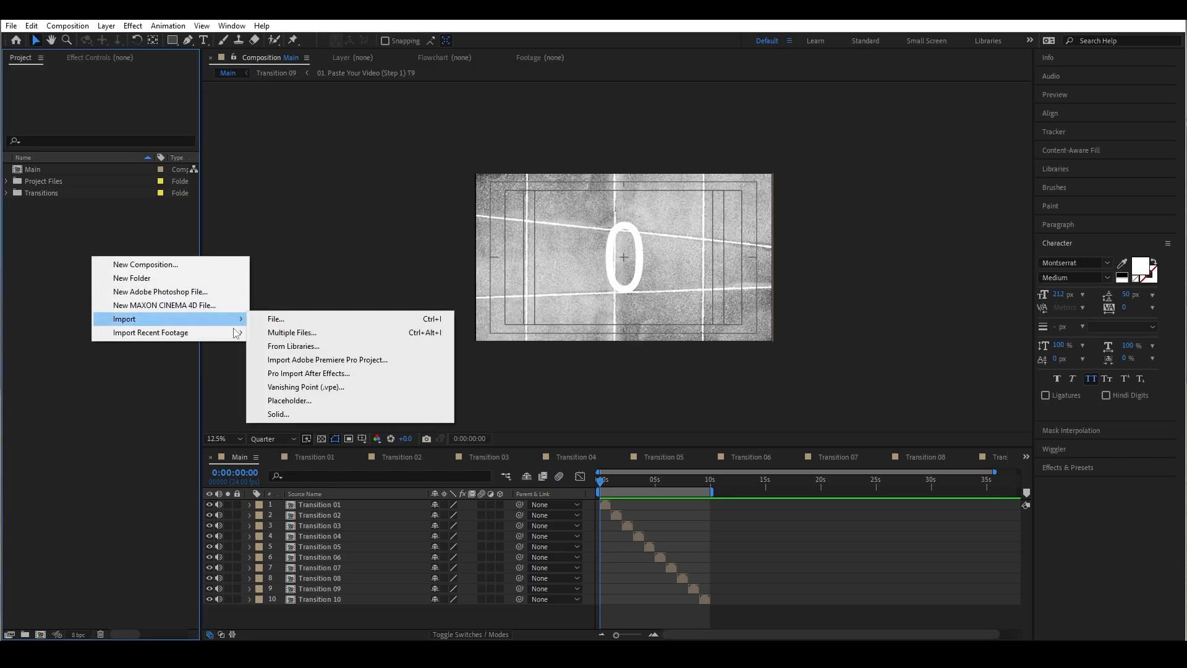
left_click(302, 324)
double_click(281, 123)
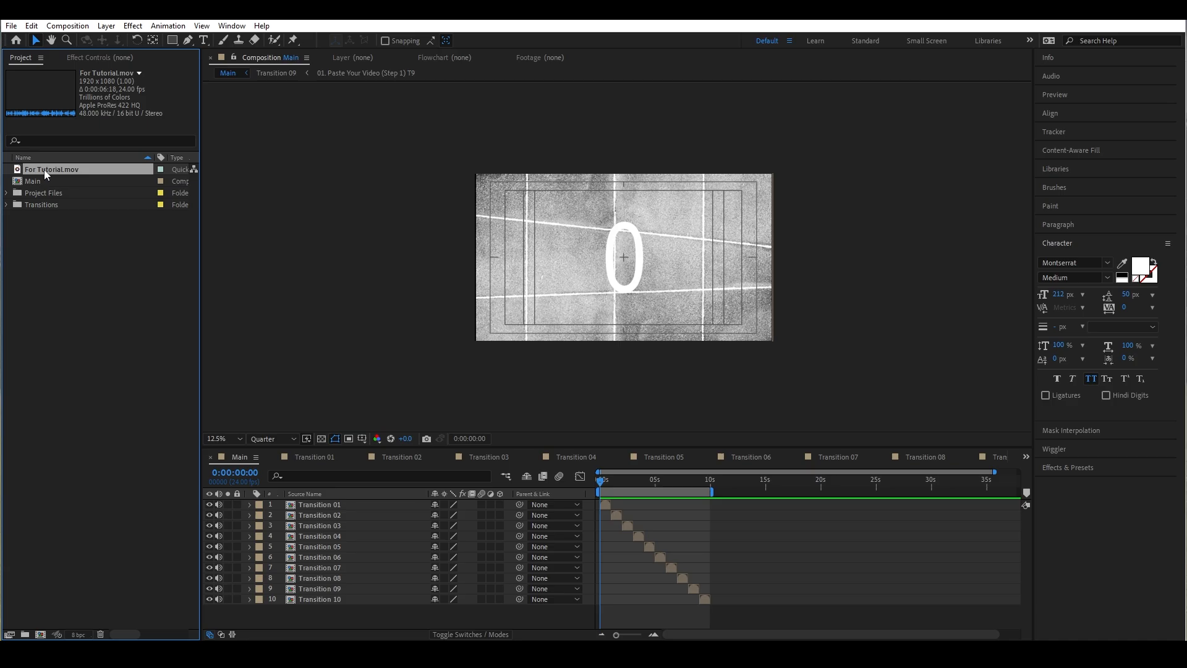
left_click_drag(44, 170, 328, 604)
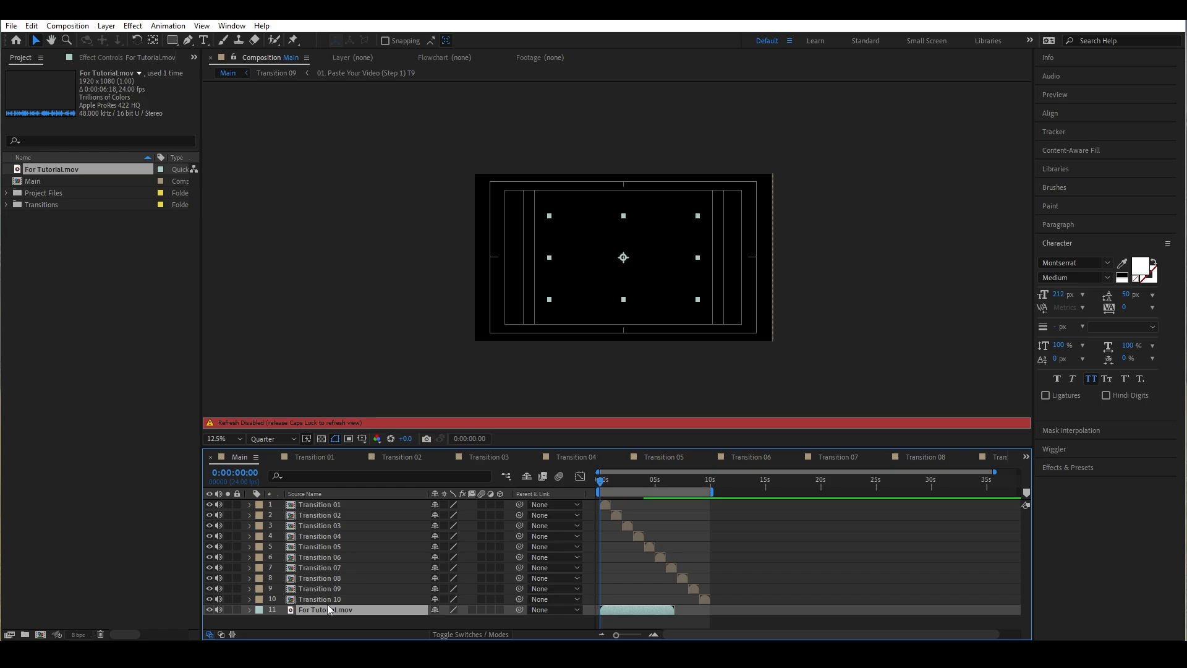
key("Caps_Lock")
Shift all ten transition layers in time to start at about 15 s, and scale the footage layer to 200%
left_click(332, 599)
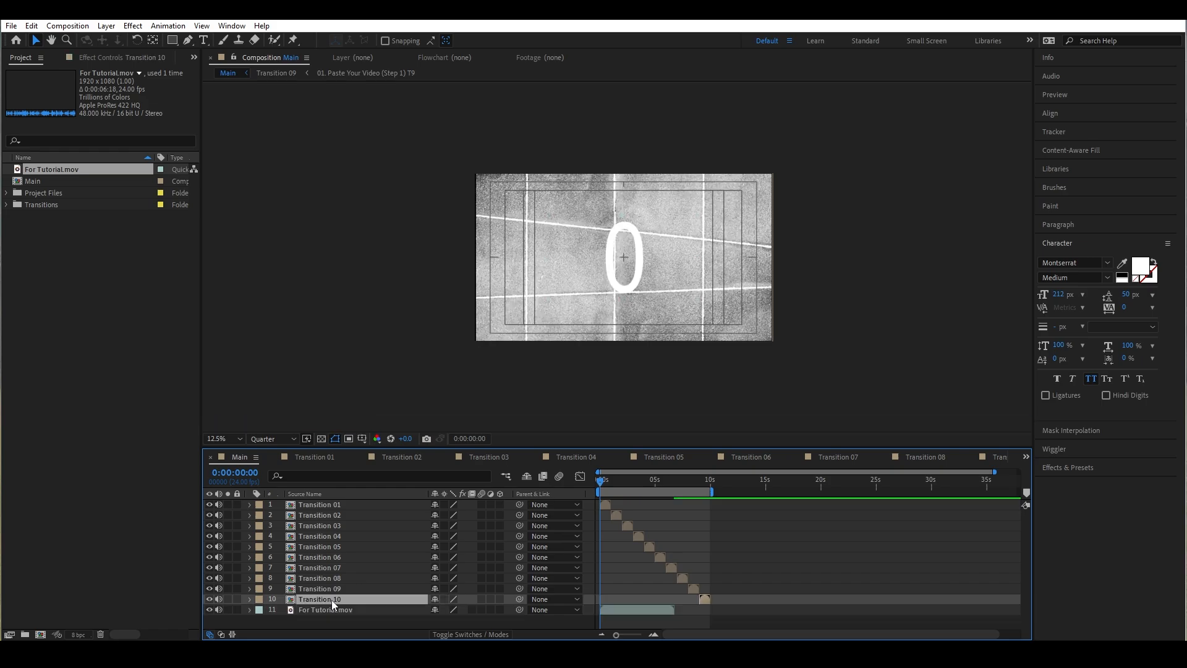
left_click(327, 504, "shift")
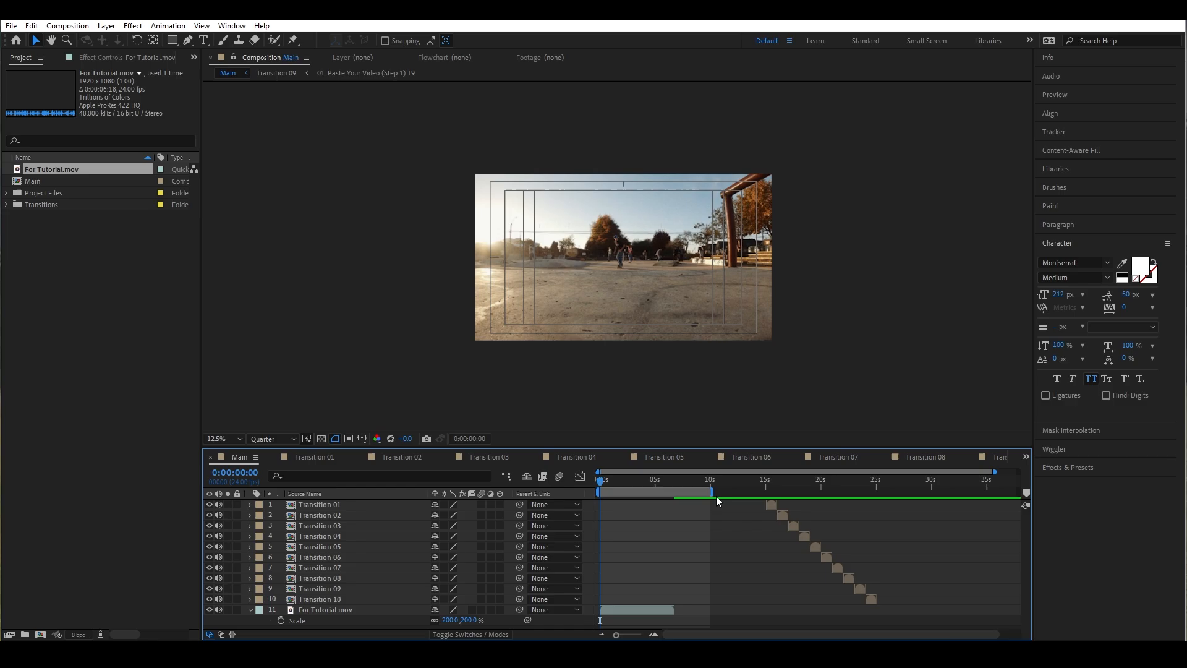
End the work area where the For Tutorial.mov footage ends and play back the footage
left_click_drag(713, 494, 675, 502)
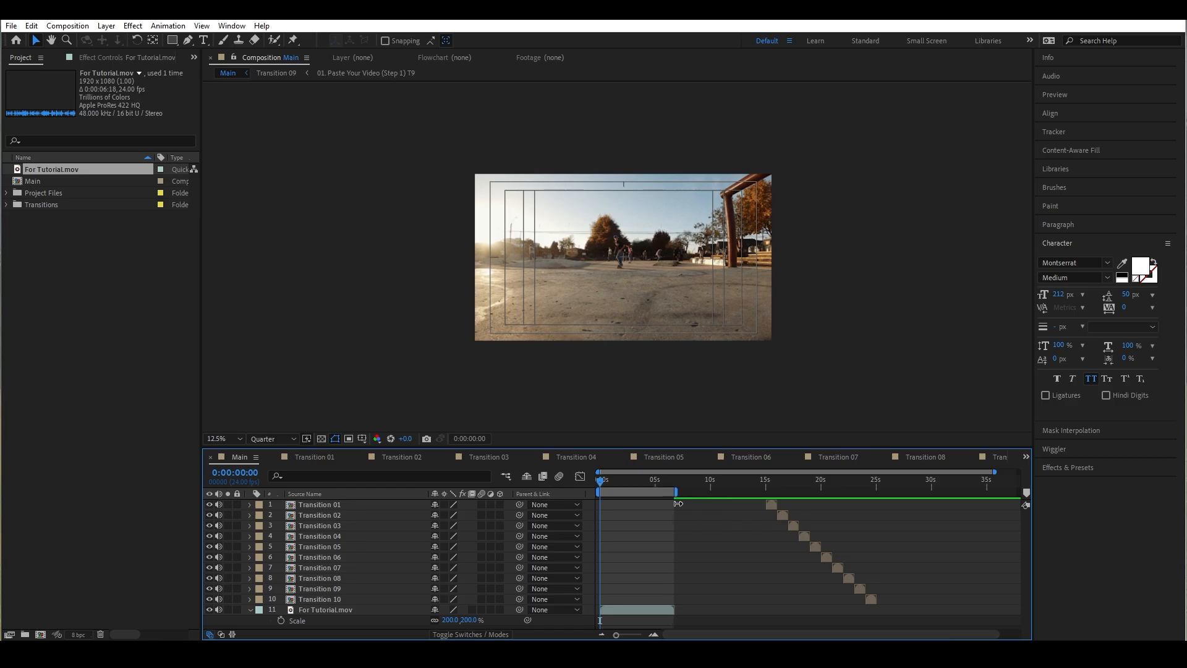
key("equal")
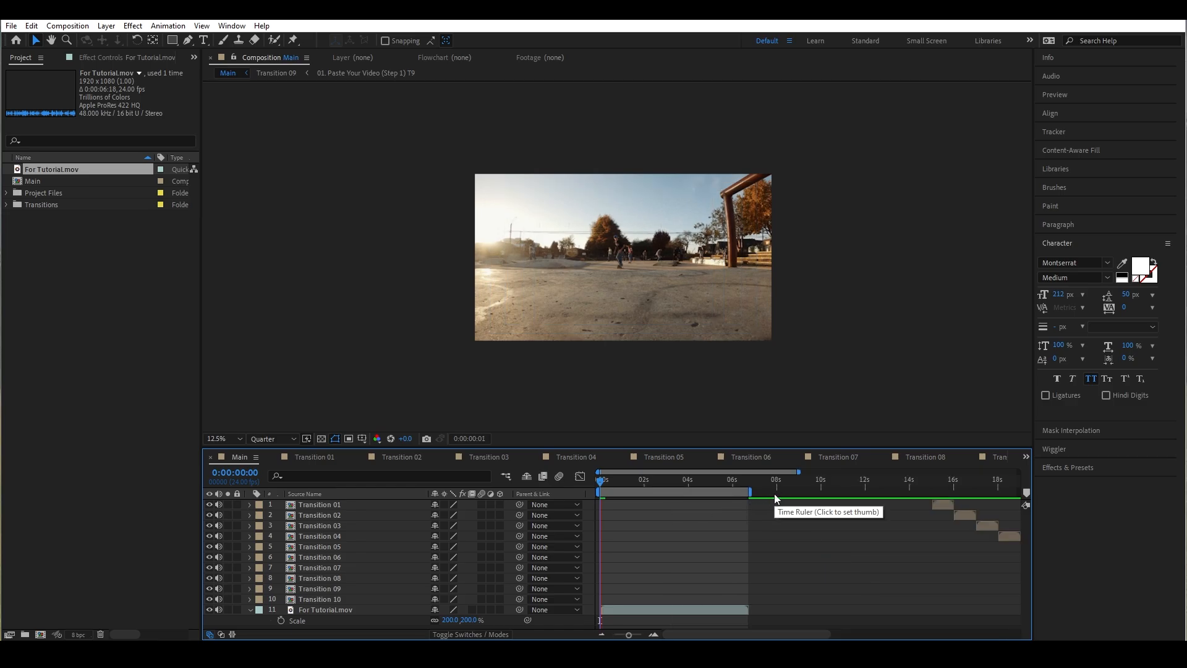
key("space")
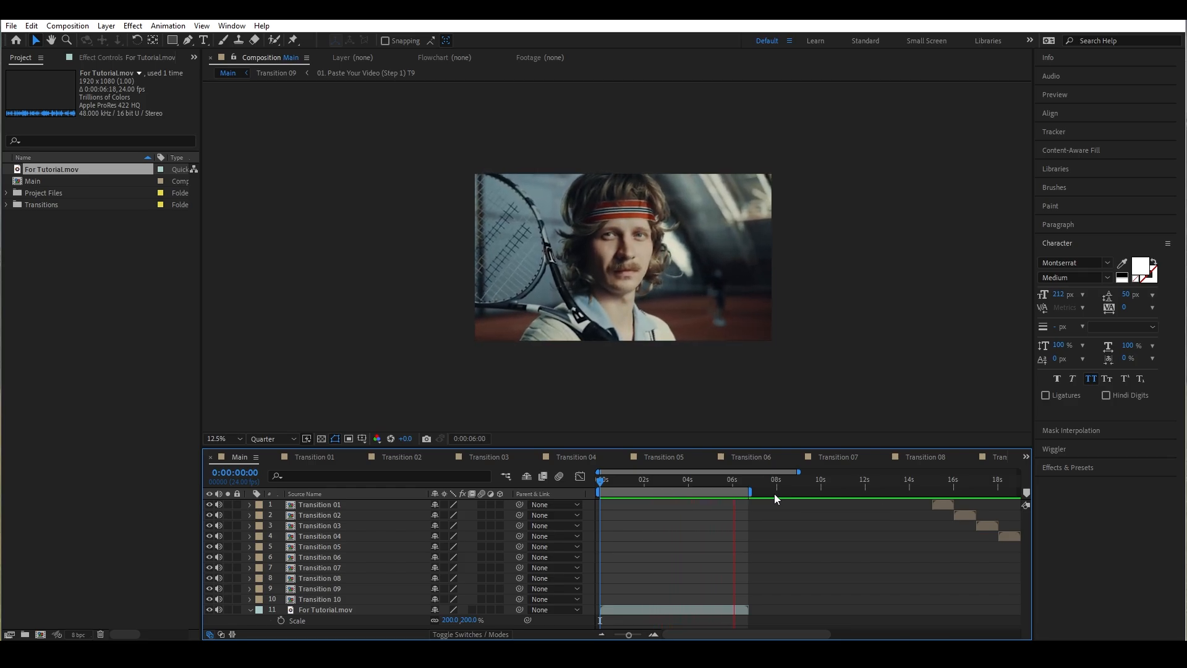
key("space")
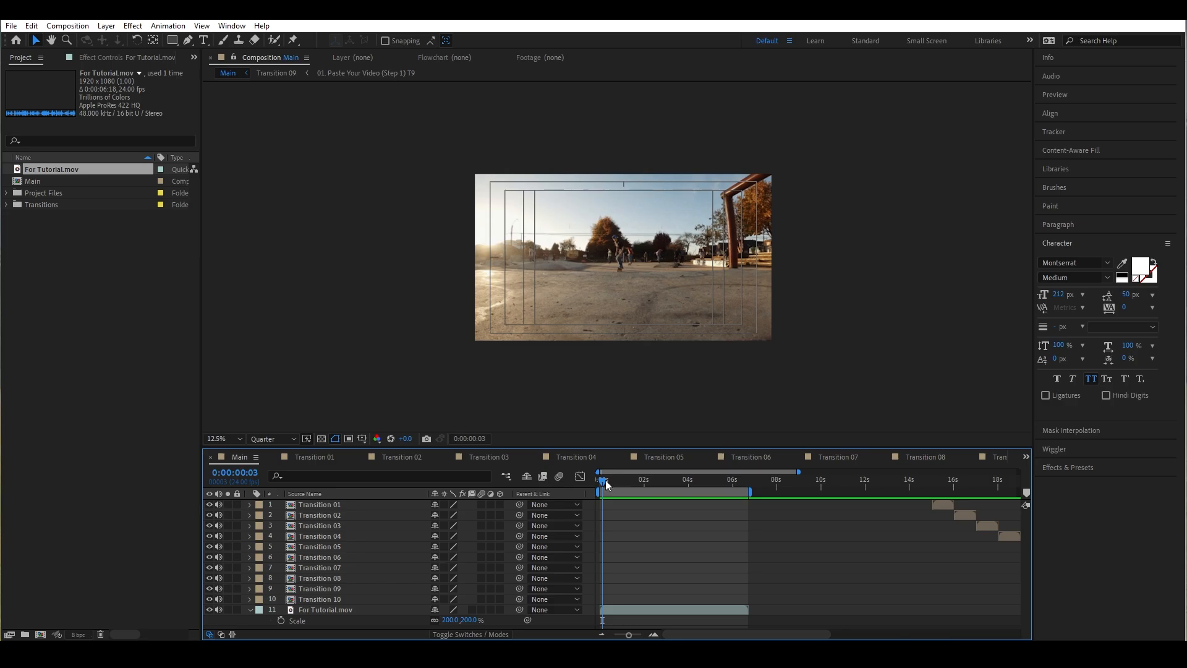
Scrub through the footage to examine its shots and where the cuts between them fall
left_click_drag(606, 484, 636, 496)
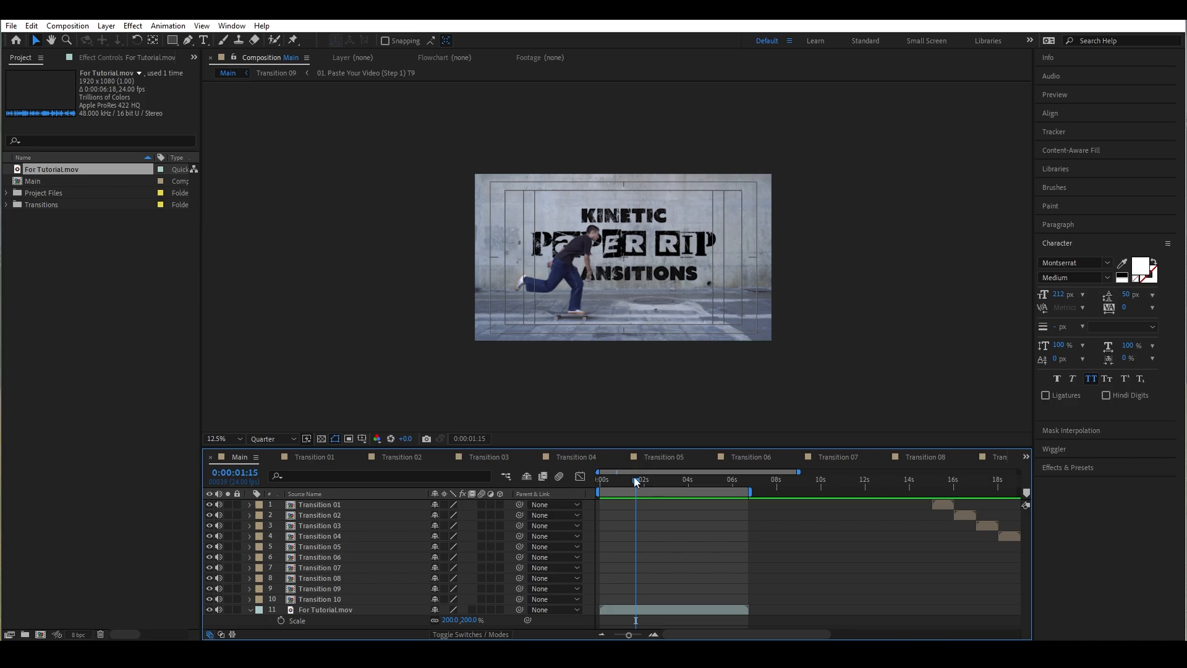
left_click_drag(636, 483, 650, 504)
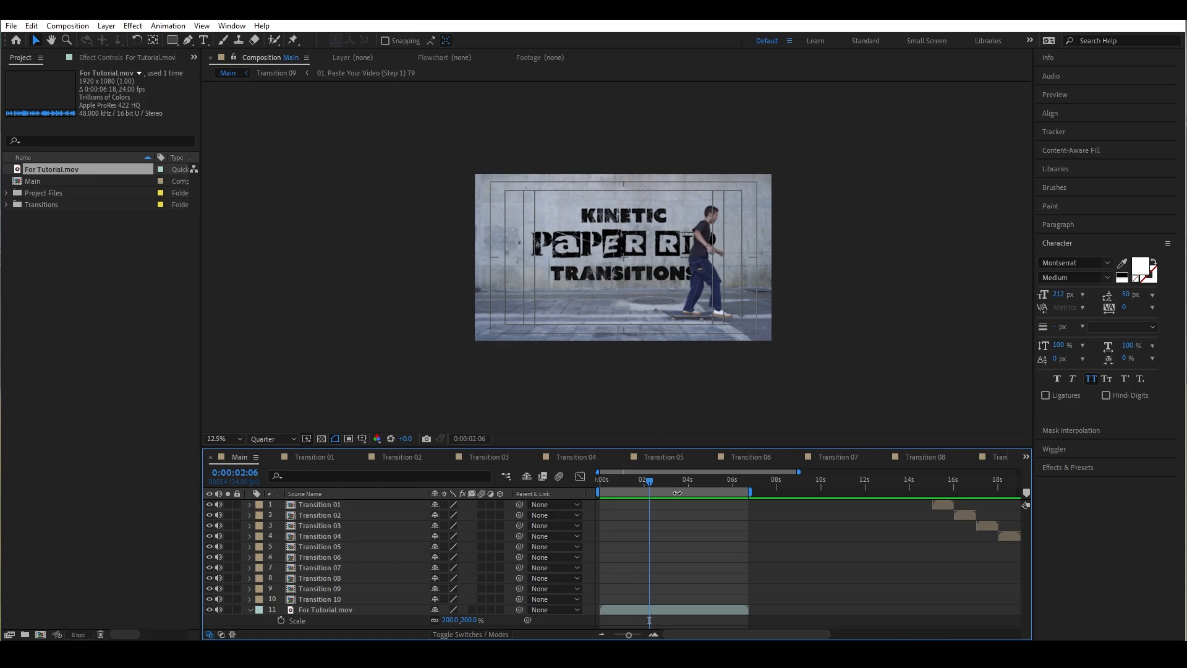
left_click_drag(669, 481, 700, 485)
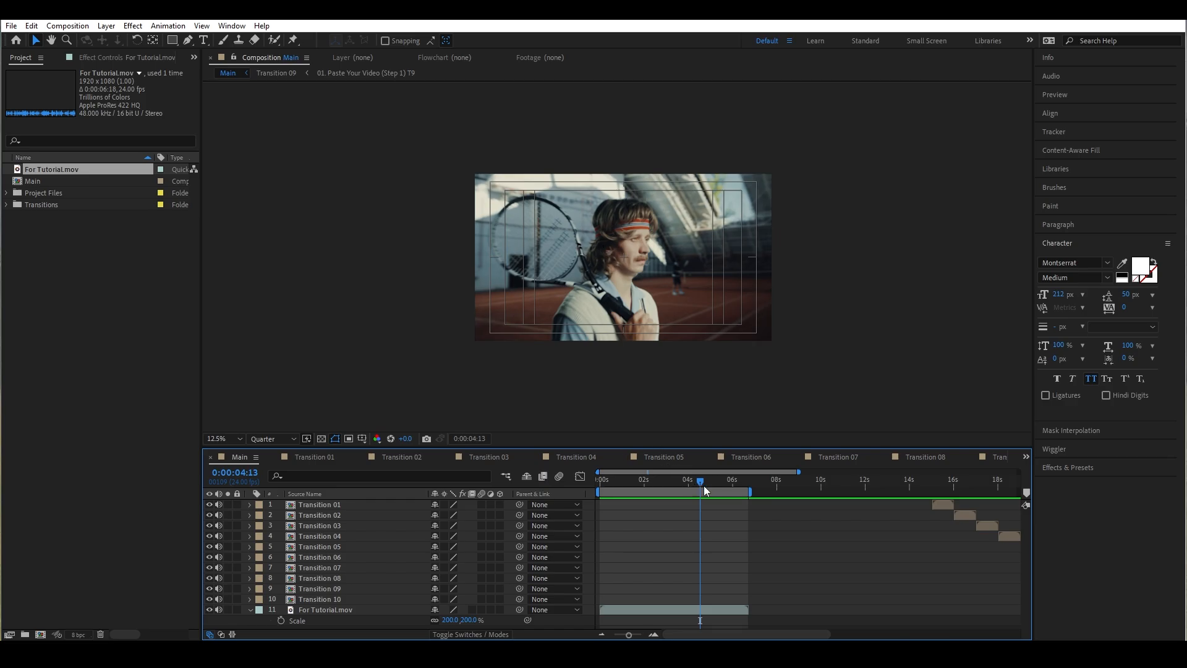
left_click_drag(707, 490, 641, 492)
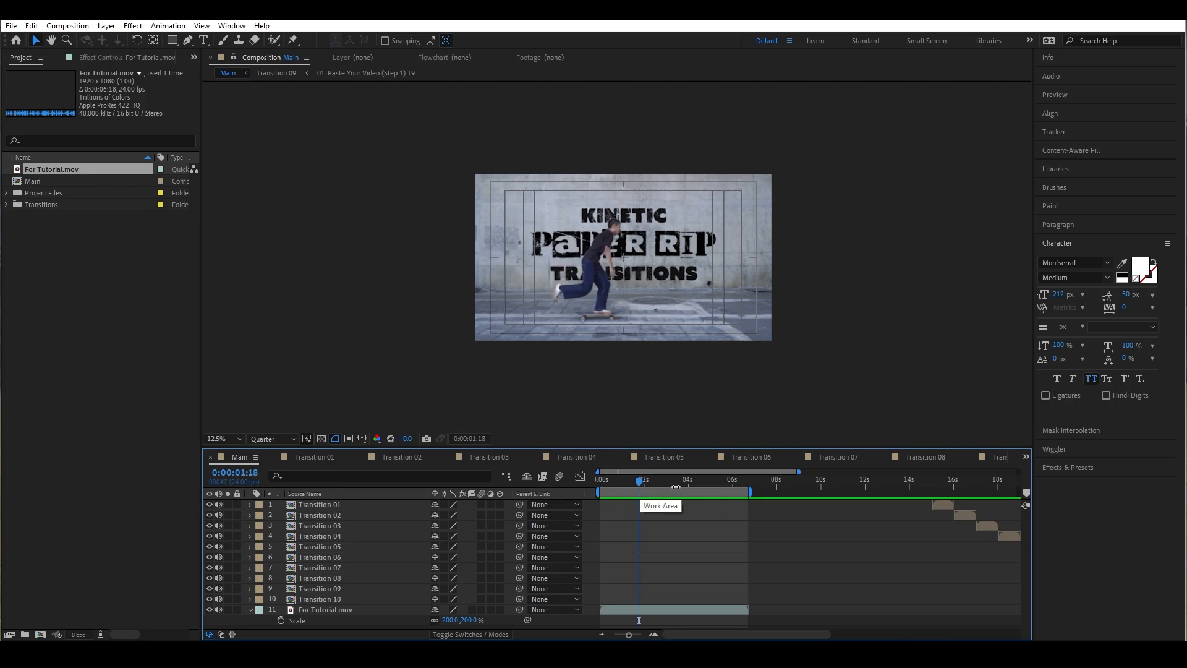
Scrub through the parked transitions, pick Transition 06, and place it directly above the footage layer near the composition's start
left_click(944, 488)
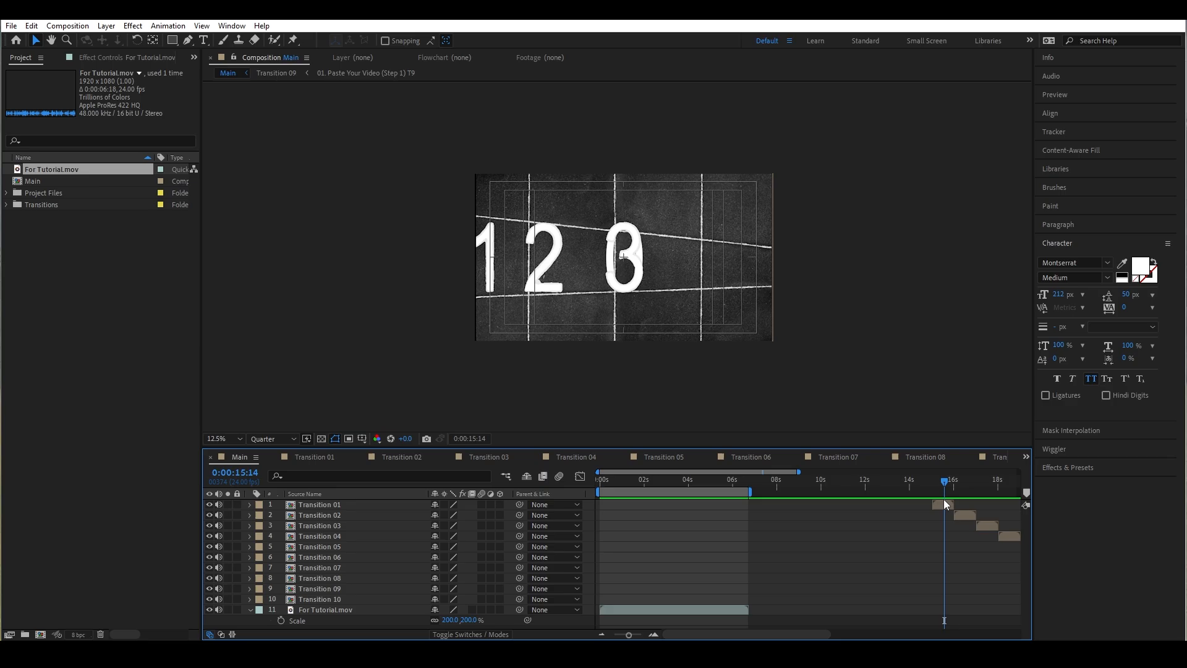
left_click_drag(948, 481, 1004, 553)
scroll(967, 494, "down", 1)
left_click(1005, 555)
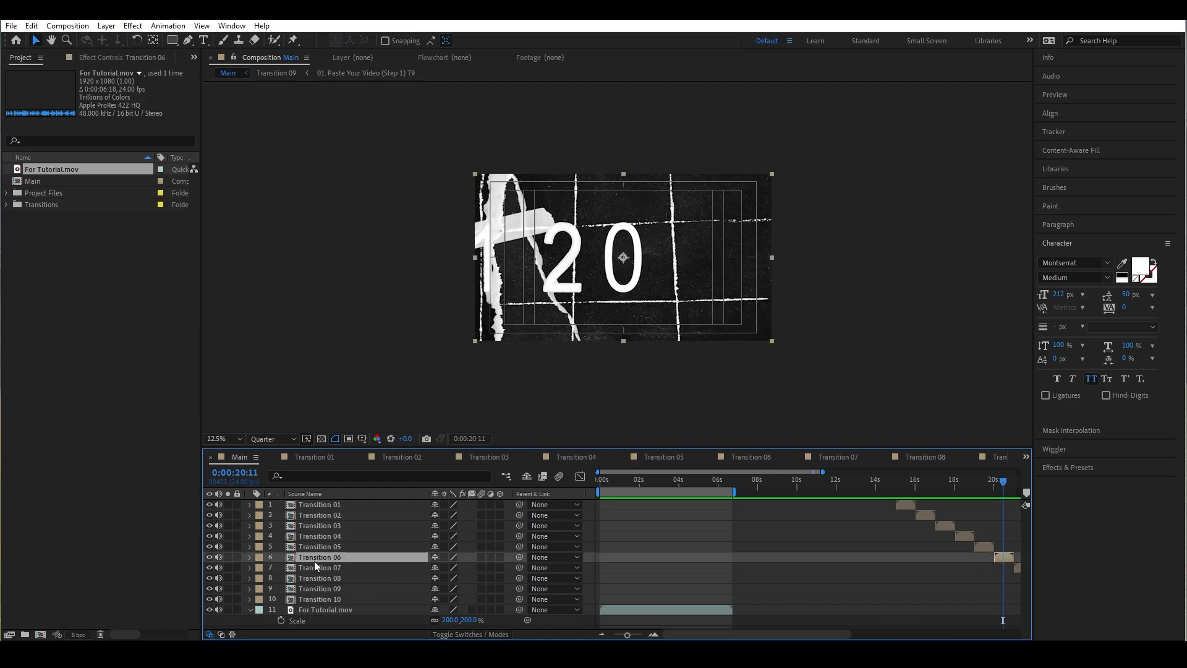
left_click_drag(315, 562, 319, 501)
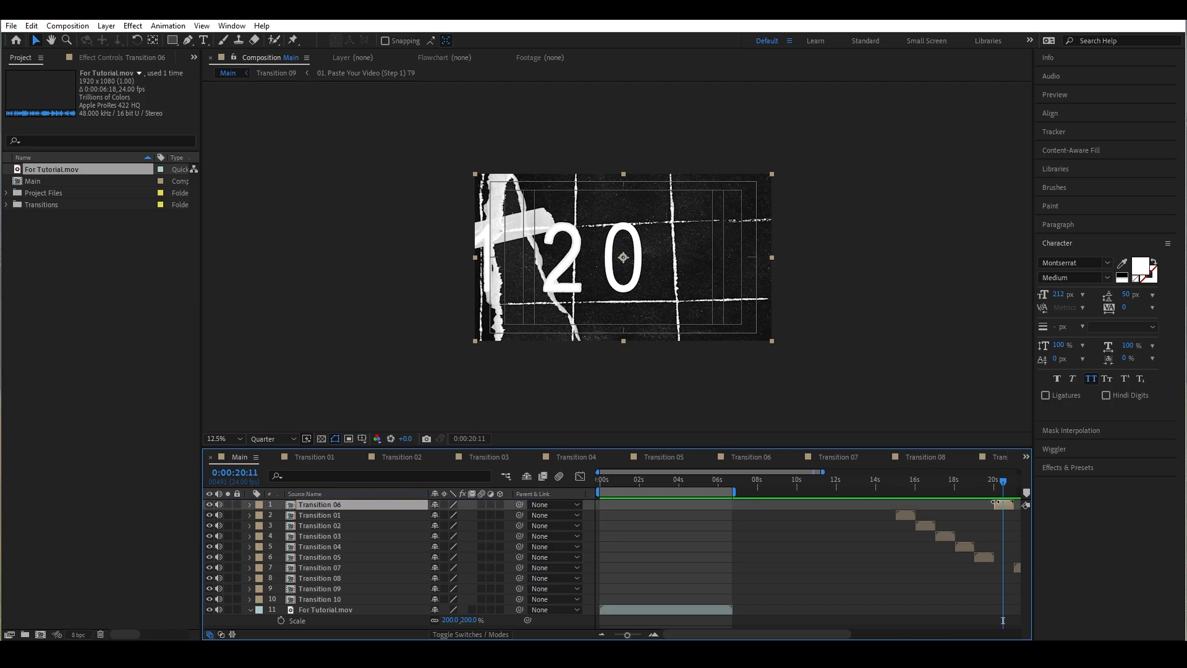
left_click_drag(1002, 509, 616, 512)
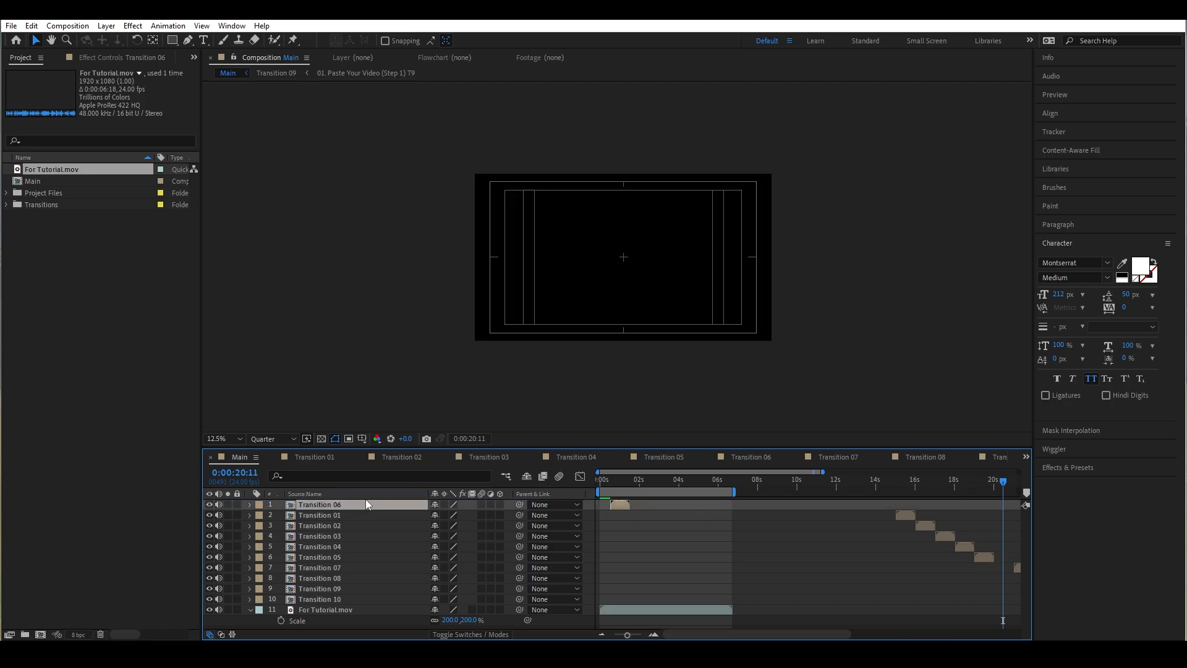
left_click_drag(368, 505, 357, 605)
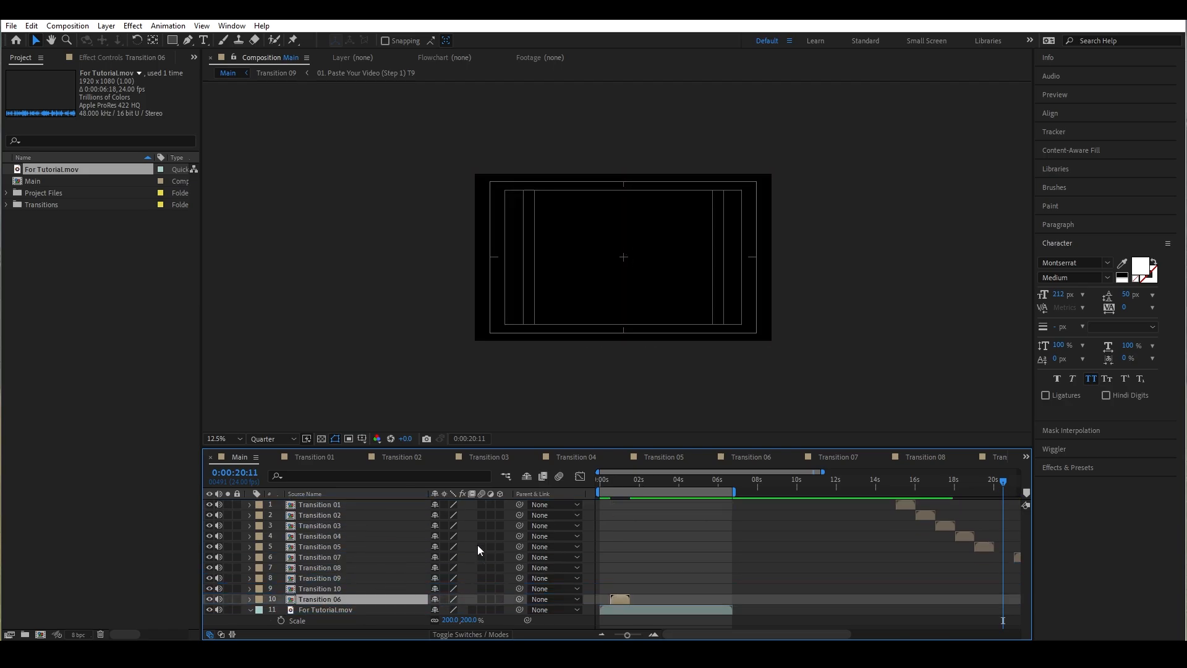
Find the last frame before the footage's first cut and align the start of Transition 06 to it, at 0:00:01:11
left_click(623, 485)
left_click_drag(617, 601, 647, 603)
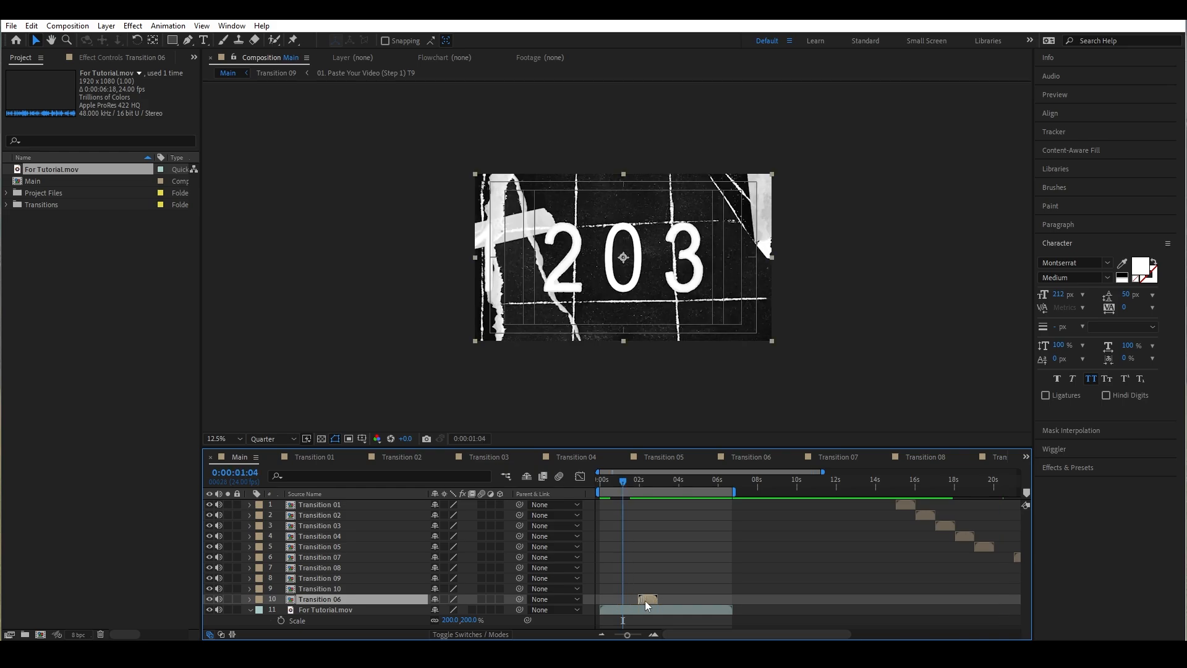
key("equal")
key("equal")
left_click_drag(622, 478, 645, 485)
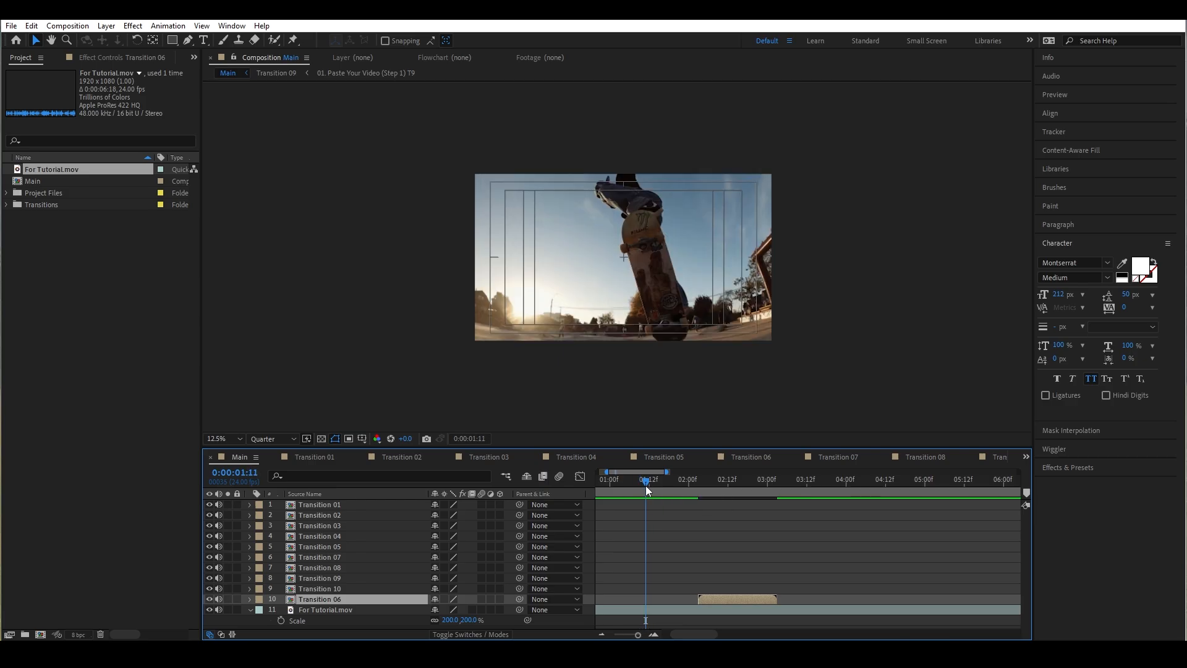
key("Page_Down")
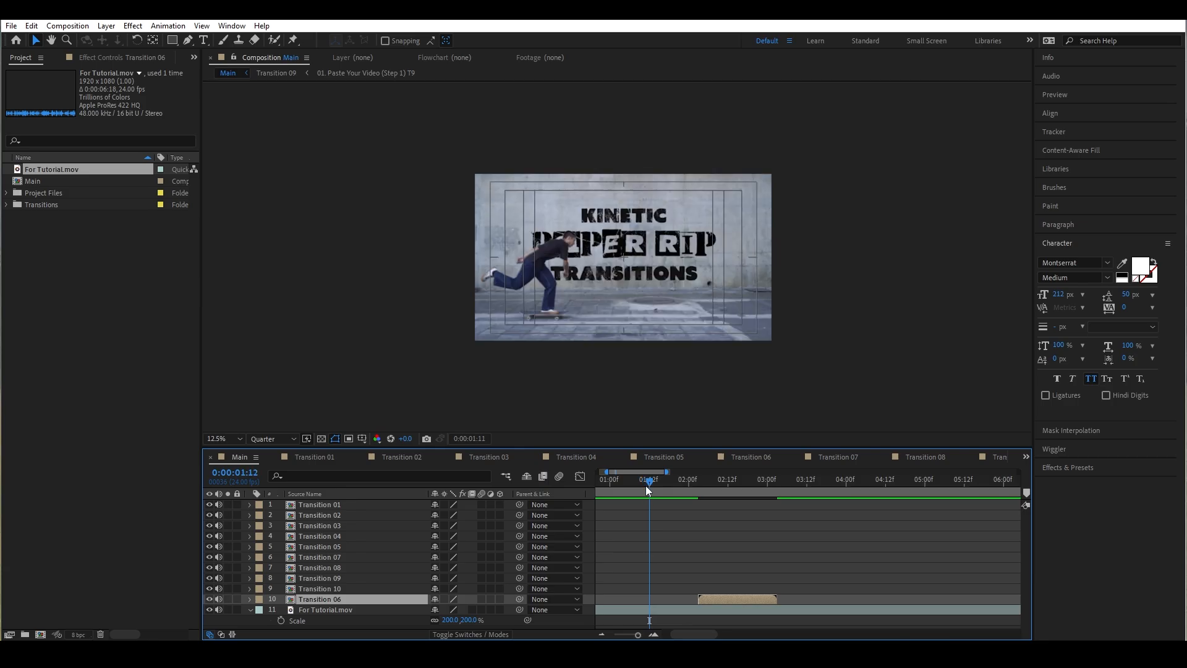
key("Page_Up")
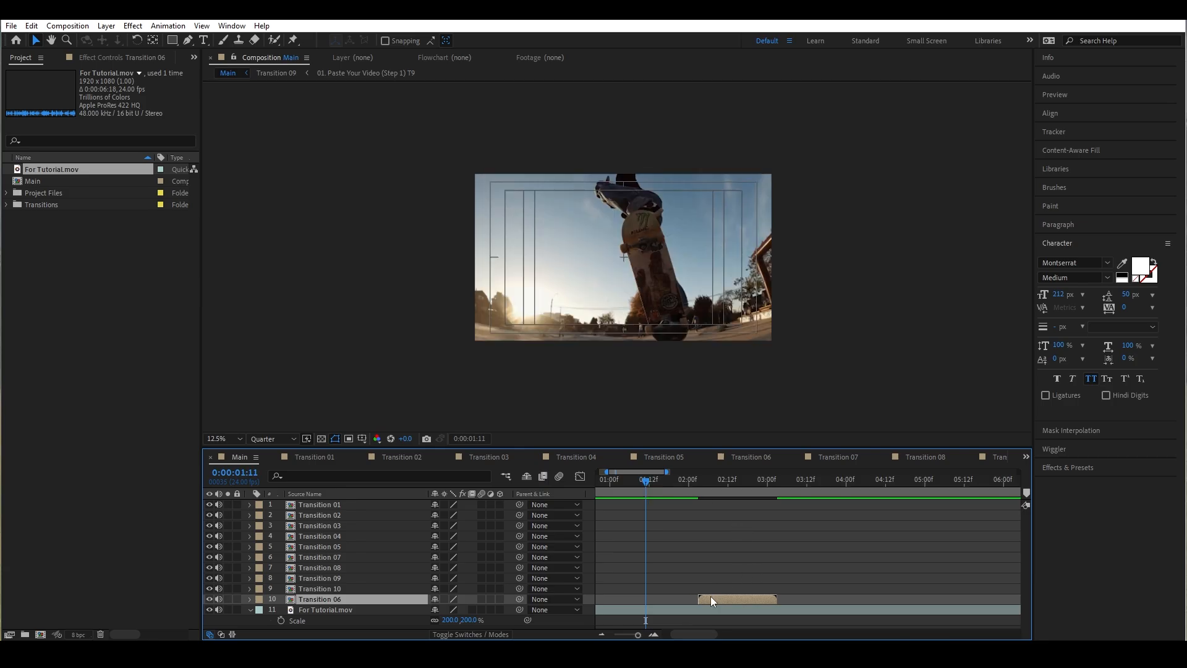
left_click_drag(711, 599, 658, 602)
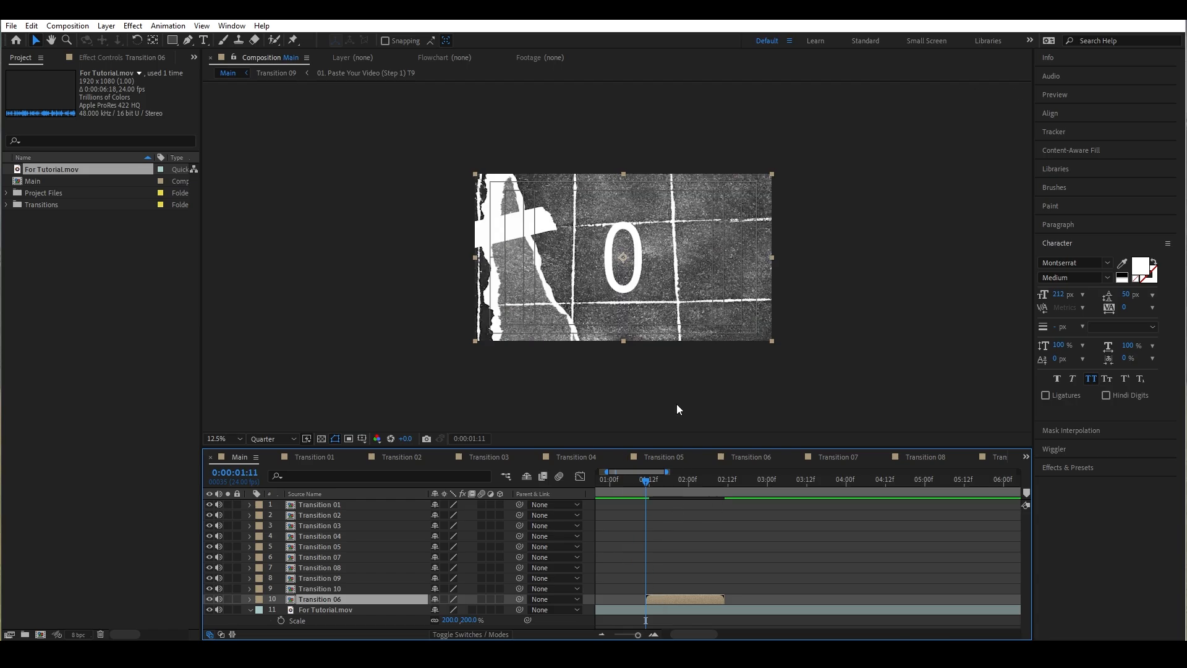
Play back the first cut with Transition 06 from 0:00:01:05 and examine the transition's opening frames
key("minus")
left_click(636, 487)
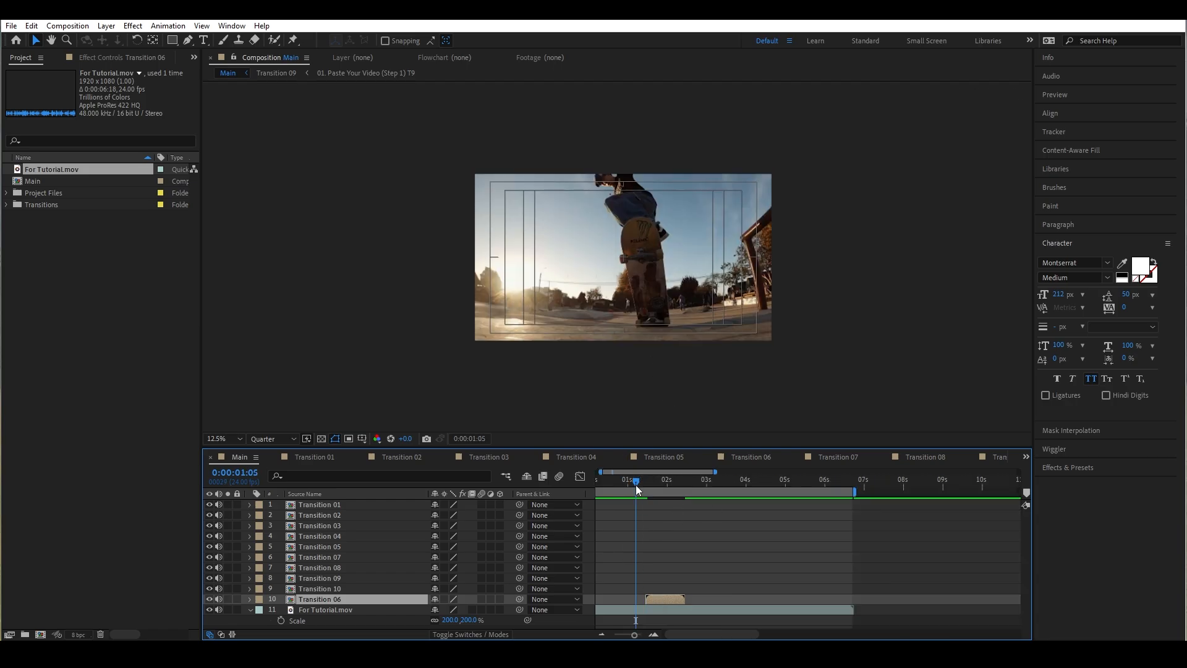
key("space")
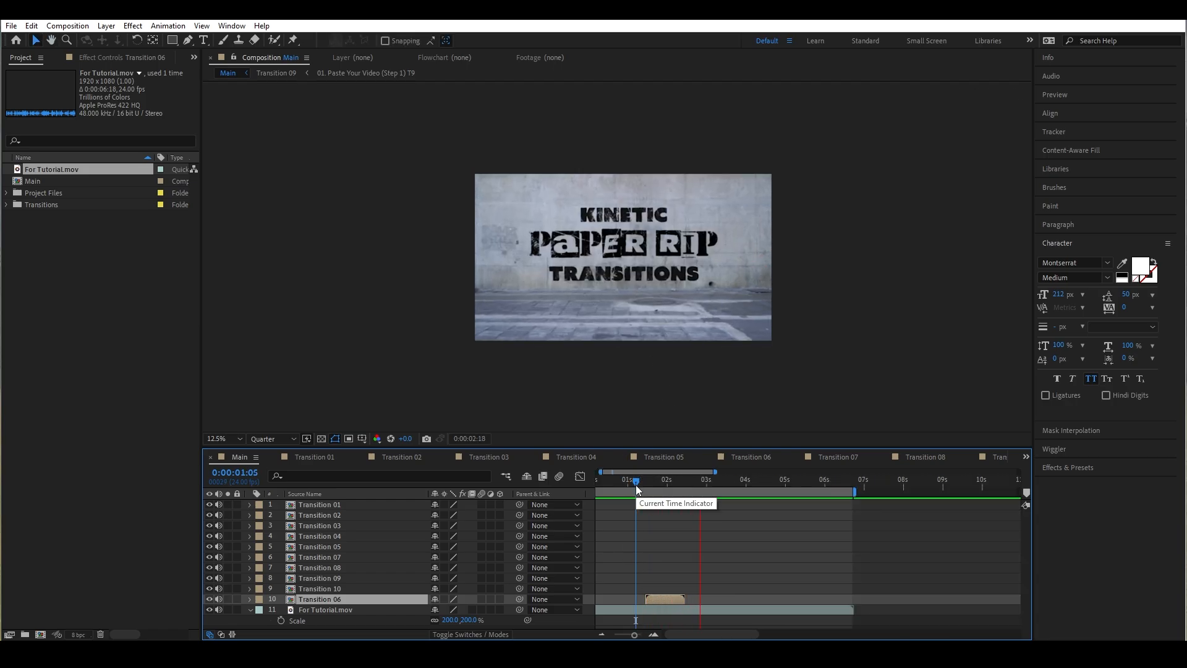
left_click_drag(637, 484, 646, 487)
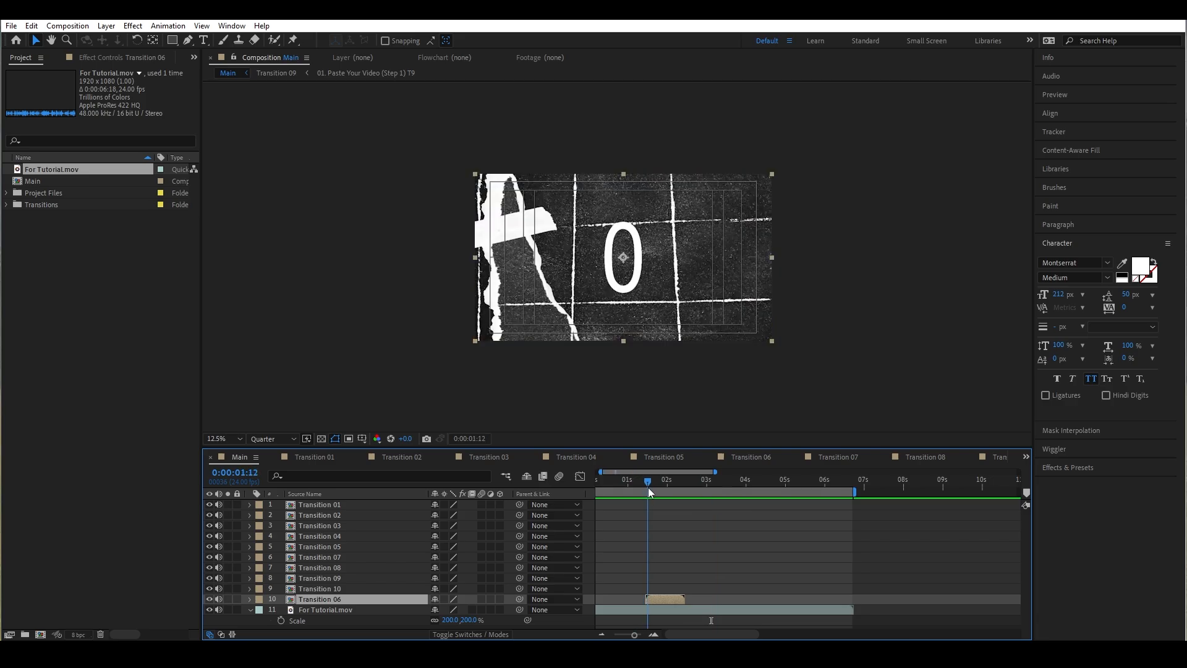
Duplicate the For Tutorial.mov layer and trim the upper copy's end to match the end of Transition 06
left_click(346, 611)
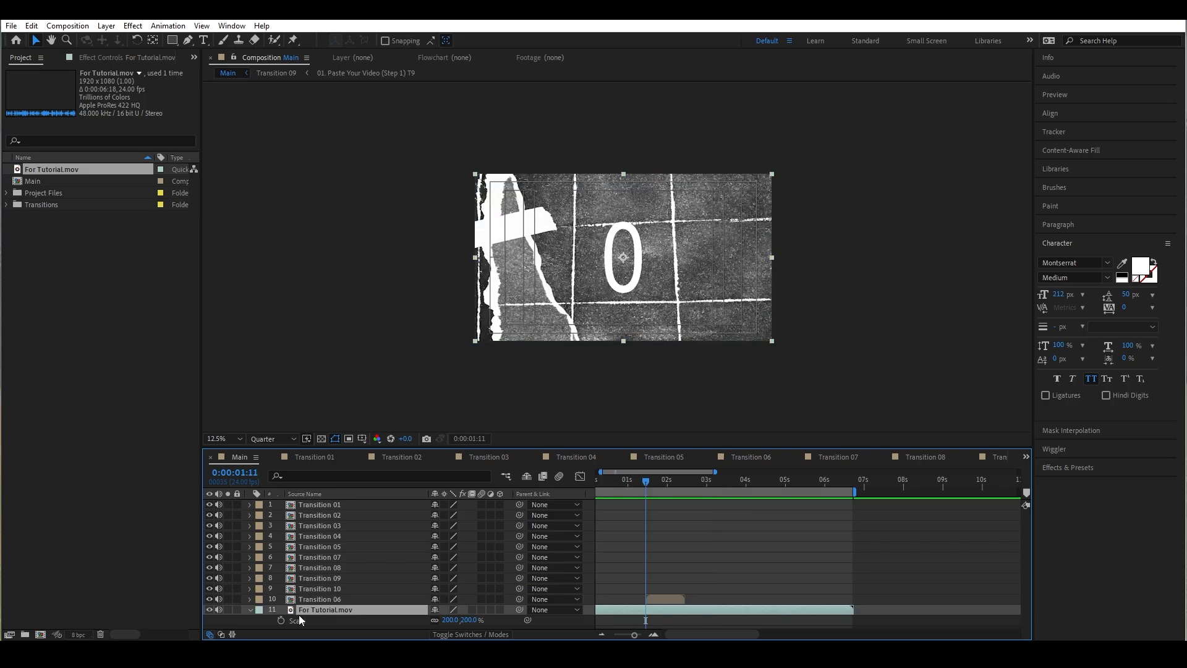
left_click(250, 609)
left_click(31, 25)
left_click(56, 199)
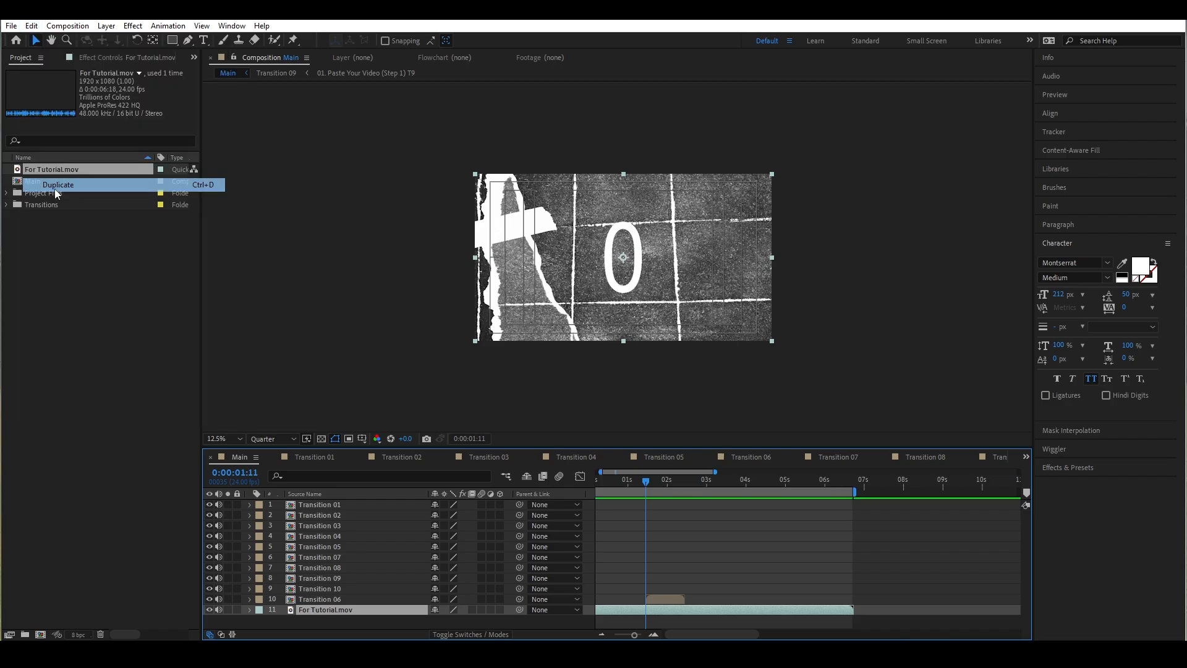
left_click_drag(853, 610, 683, 631)
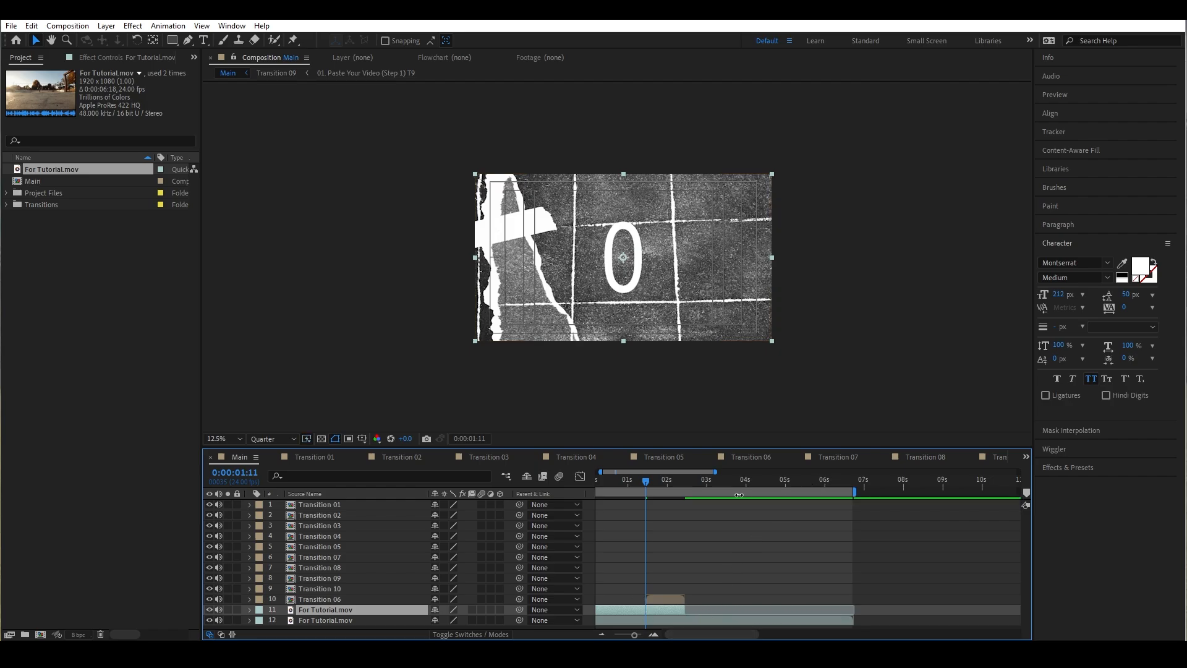
Trim the upper For Tutorial.mov copy's start to 0:00:01:11, matching the start of Transition 06
left_click_drag(627, 485, 655, 507)
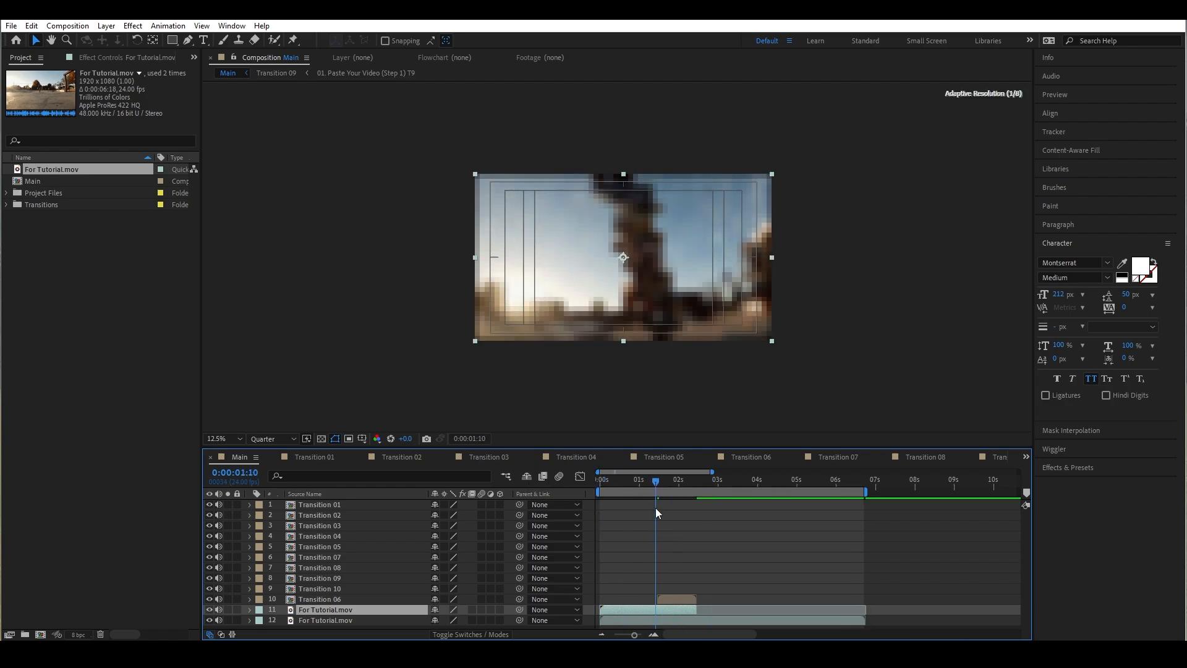
key("equal")
key("equal")
left_click(661, 485)
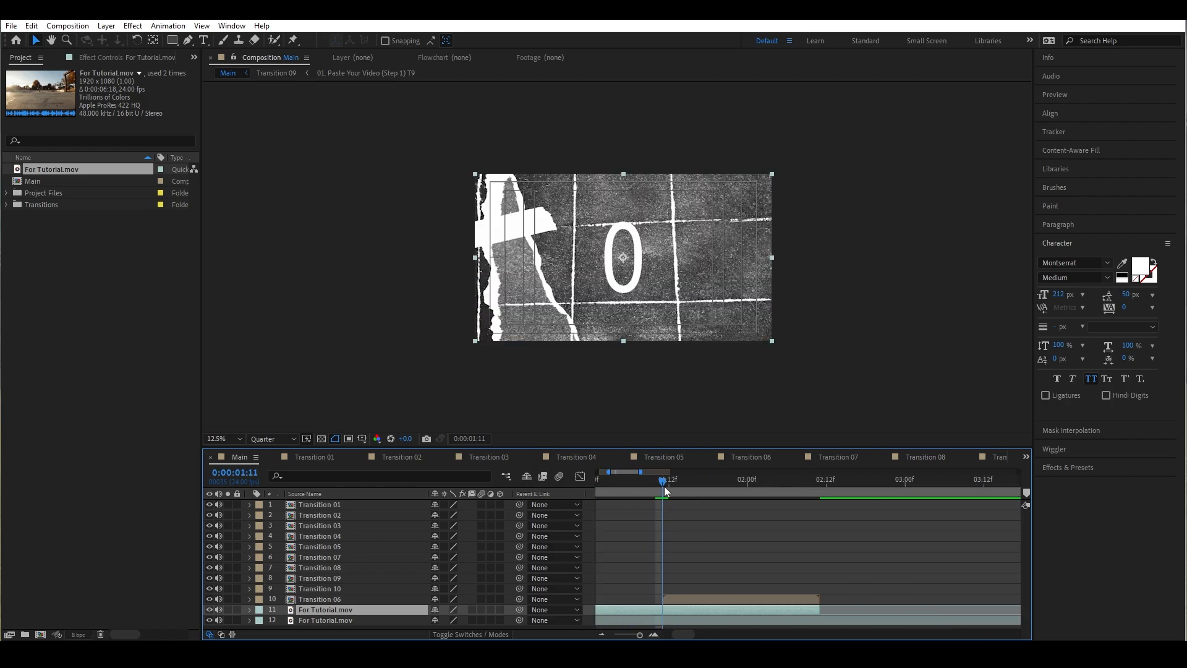
key("minus")
key("minus")
left_click_drag(599, 606, 661, 611)
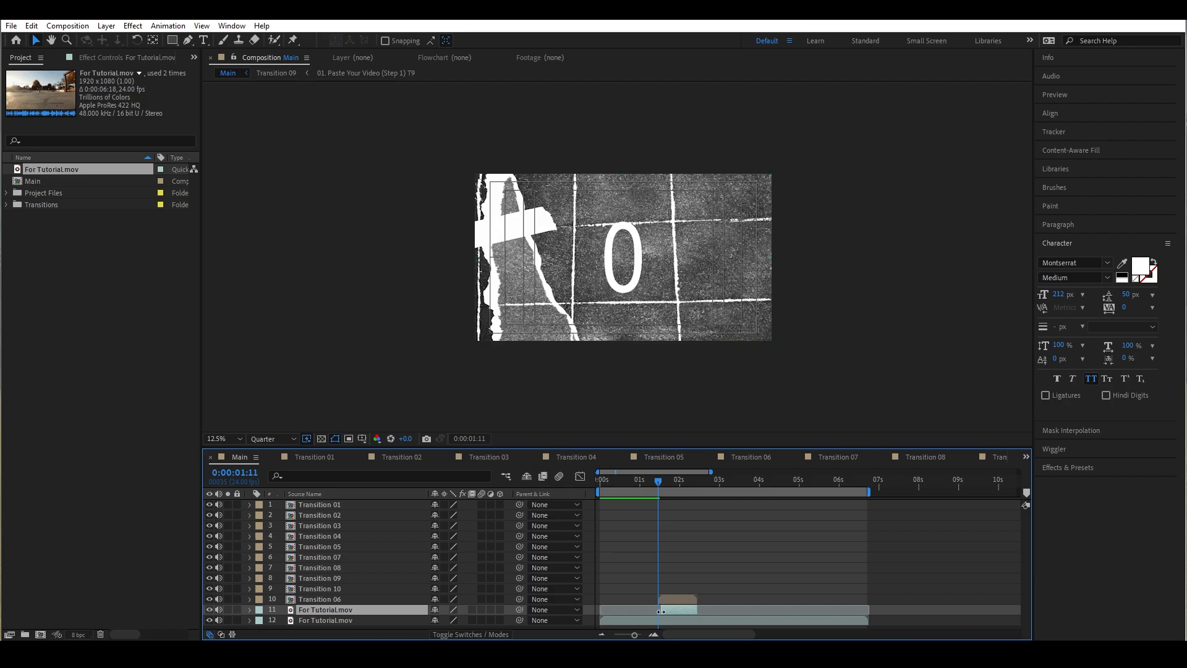
key("equal")
key("equal")
key("equal")
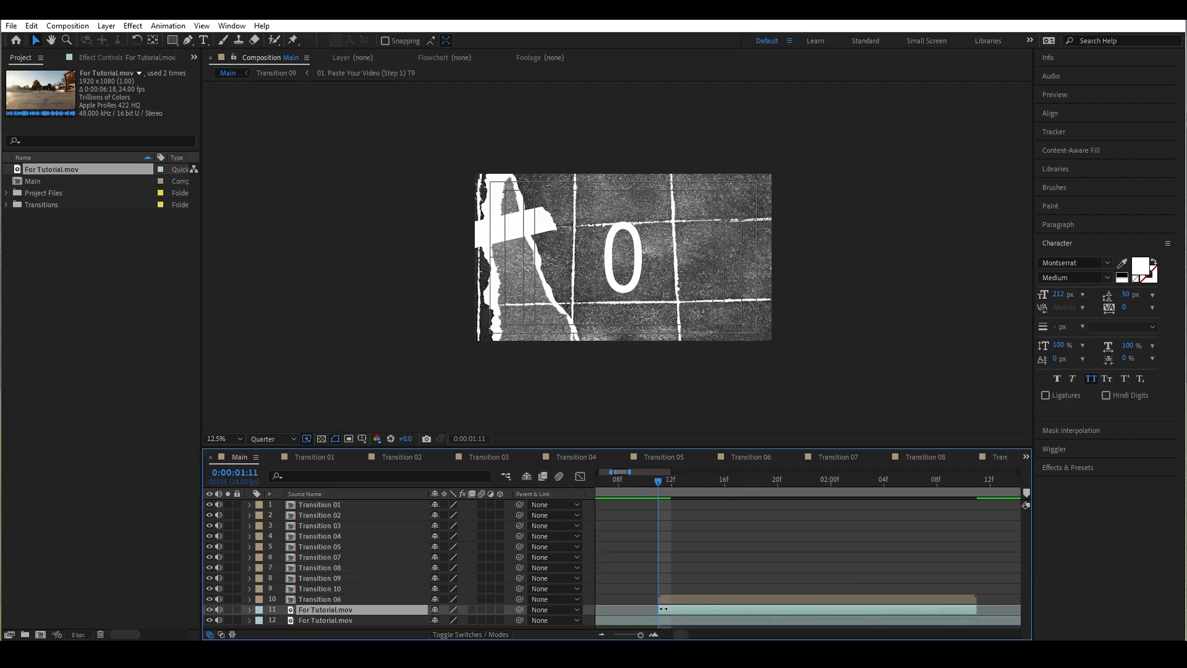
key("minus")
key("minus")
key("minus")
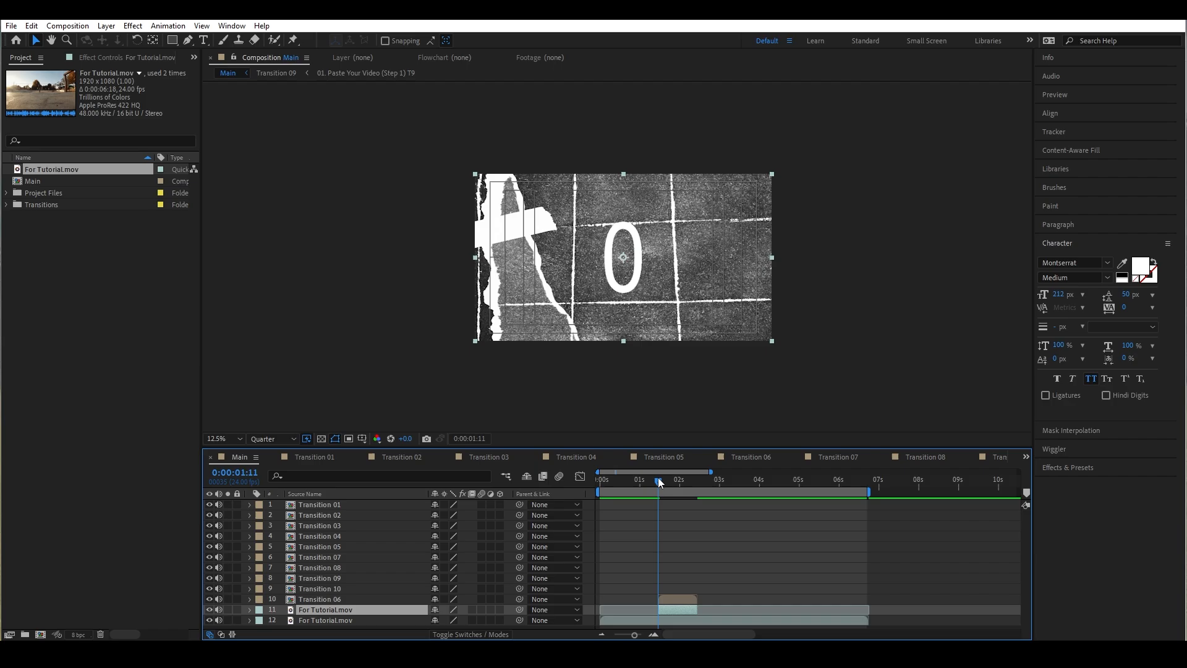
Cut the trimmed upper copy of For Tutorial.mov out of the Main composition
mouse_move(658, 477)
left_mouse_down()
mouse_move(698, 488)
mouse_move(670, 486)
left_mouse_up()
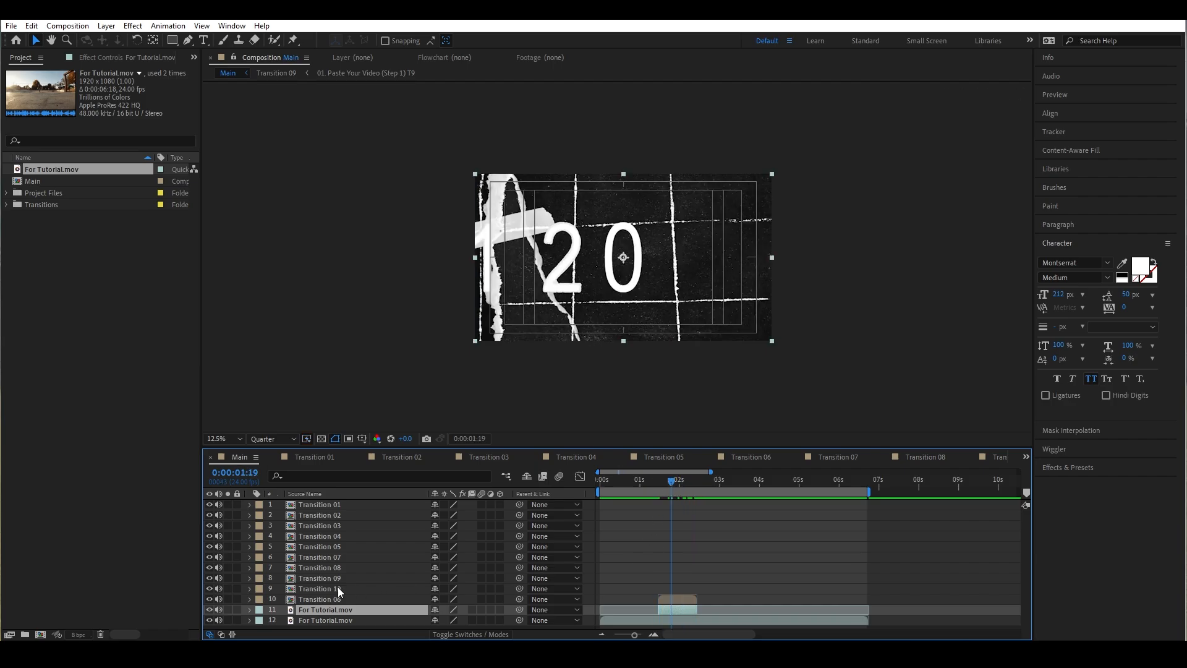
left_click(32, 25)
left_click(57, 86)
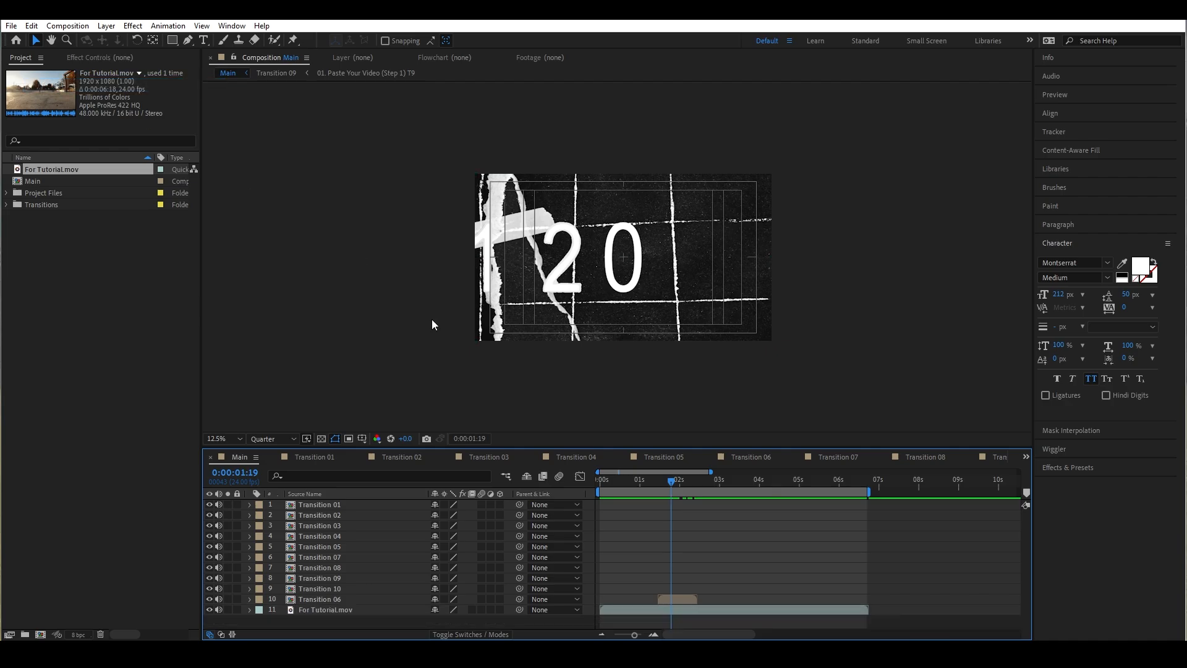
Open Transition 06 and its nested composition 01. Paste Your Video (Step 1) T6
left_click(670, 598)
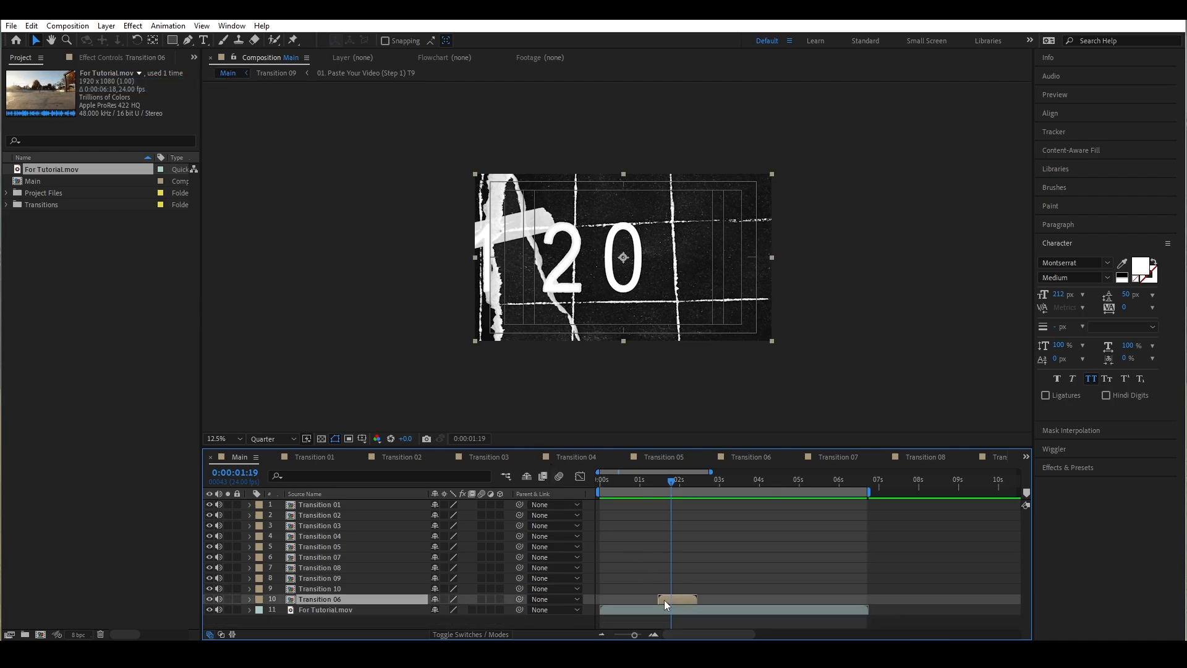
double_click(665, 600)
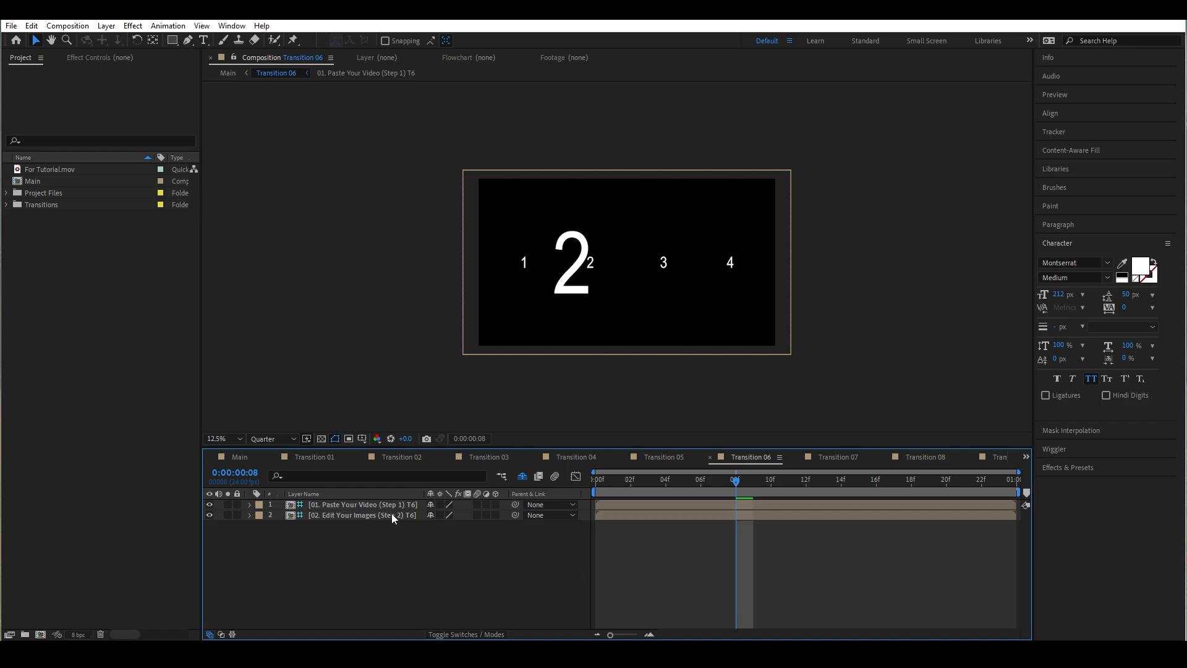
left_click(351, 504)
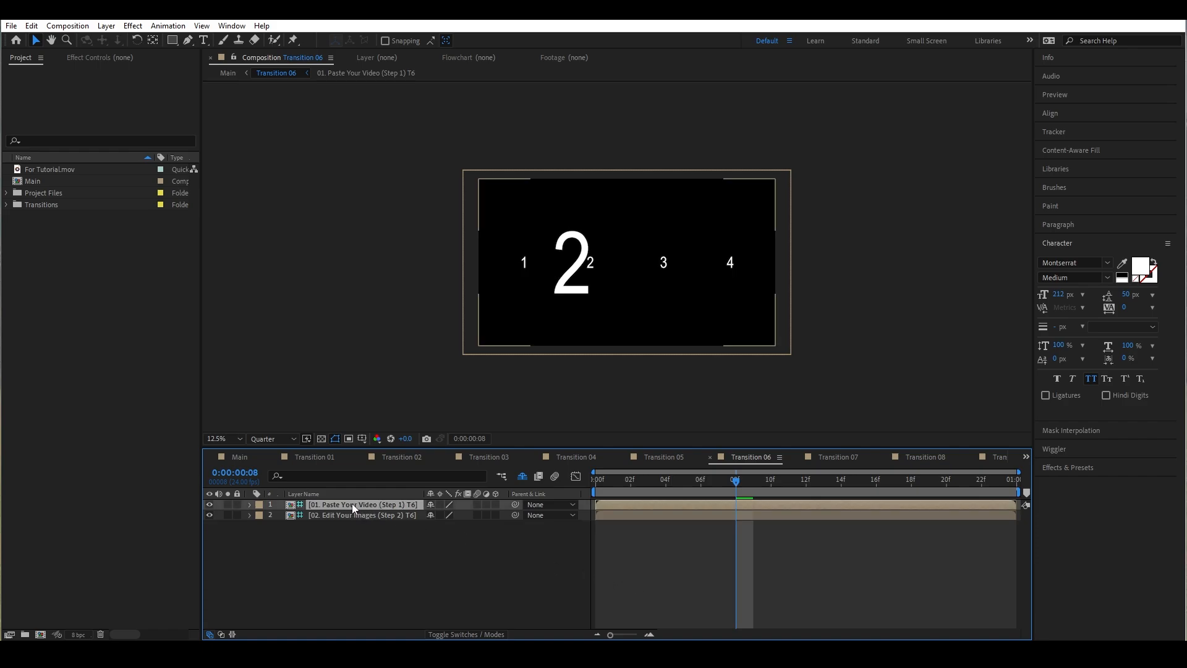
double_click(396, 506)
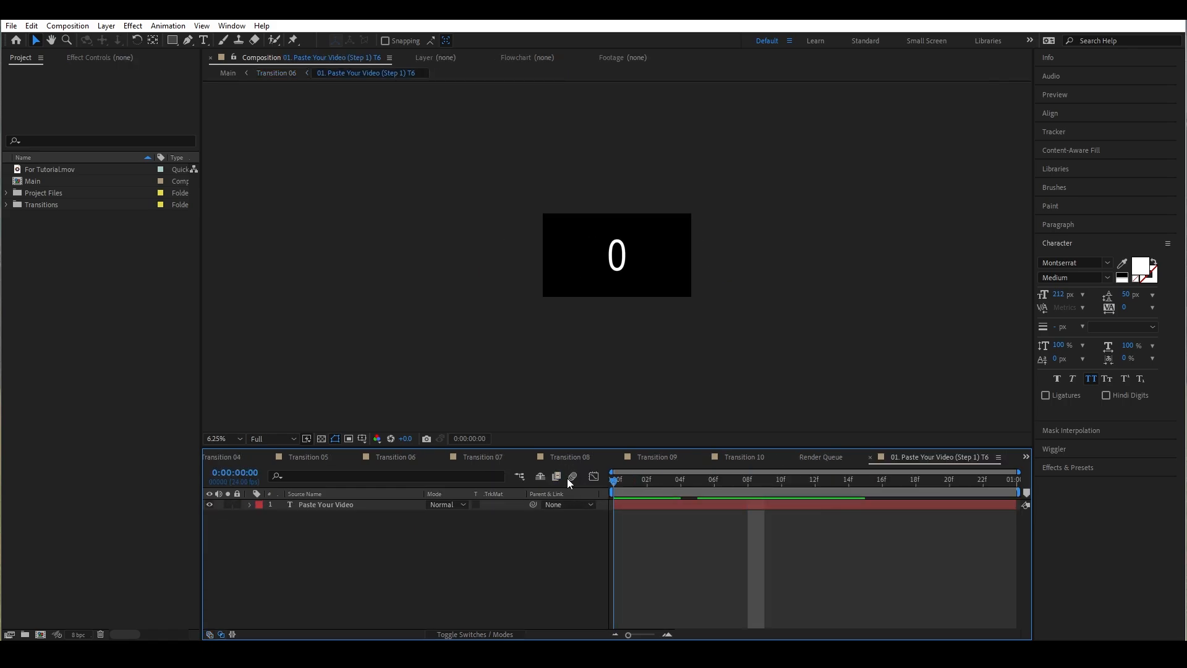
Replace the Paste Your Video text layer with the cut For Tutorial.mov layer, starting at the composition's first frame
left_click(288, 506)
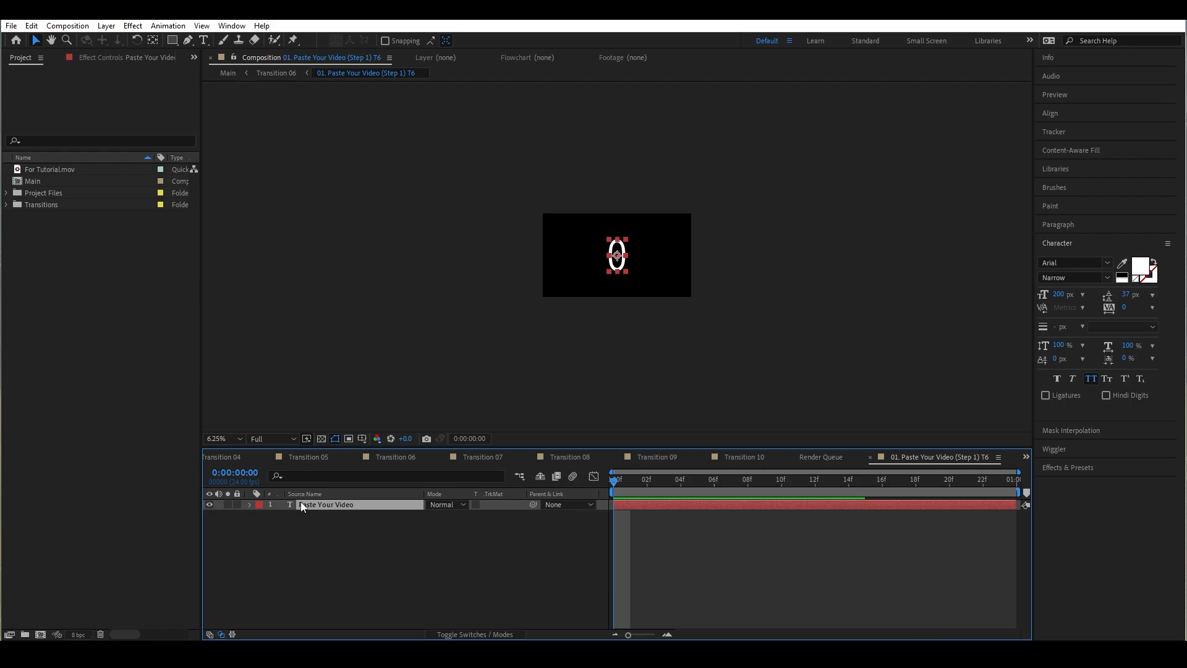
key("Delete")
left_click(31, 27)
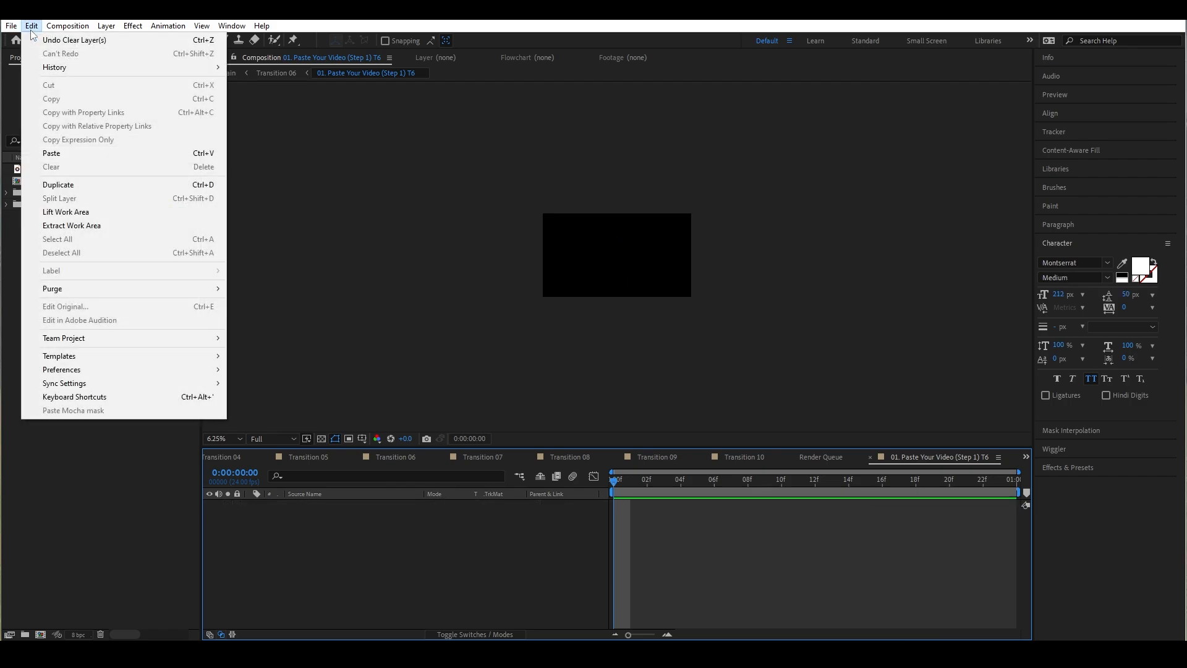
left_click(67, 159)
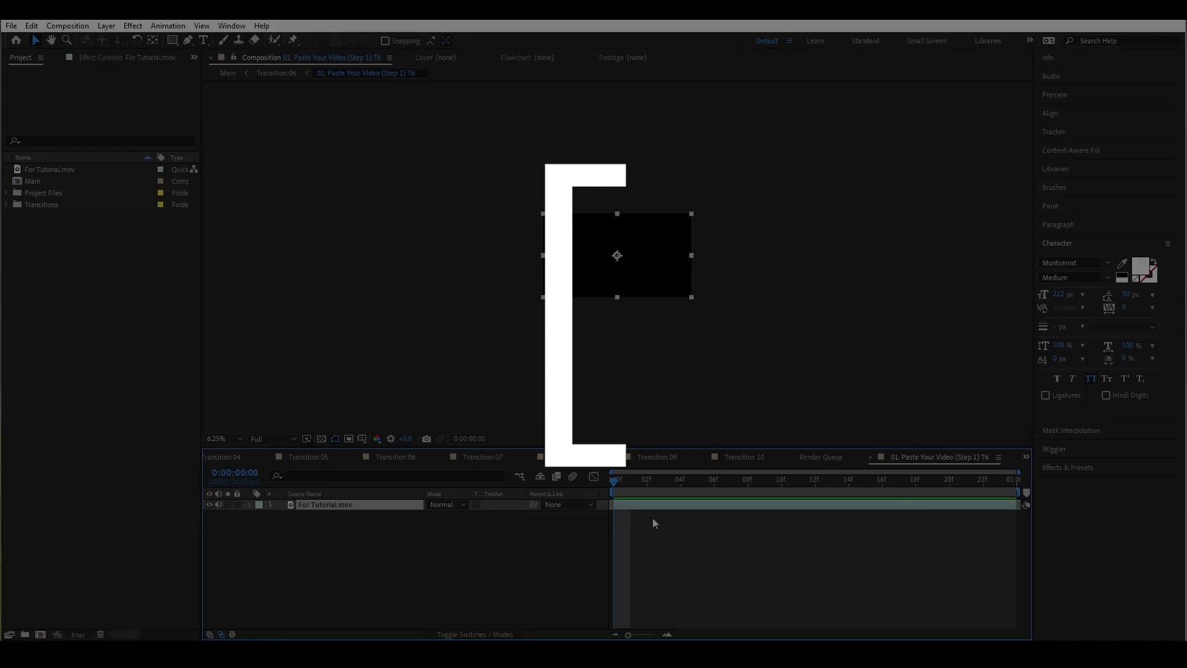
Scrub through the pasted For Tutorial.mov footage from the first to the last frame to check it
left_click_drag(641, 481, 1121, 507)
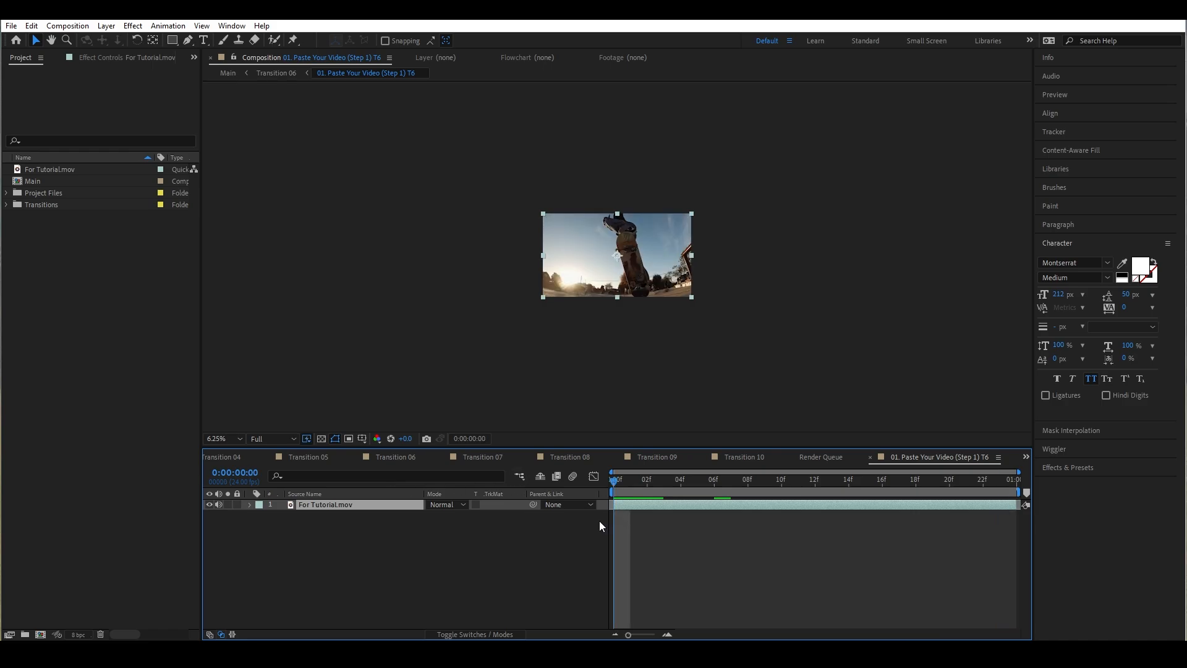
left_click_drag(599, 521, 1083, 507)
key("Home")
left_click_drag(614, 513, 1120, 507)
left_click_drag(599, 521, 1107, 507)
left_click_drag(599, 521, 1123, 512)
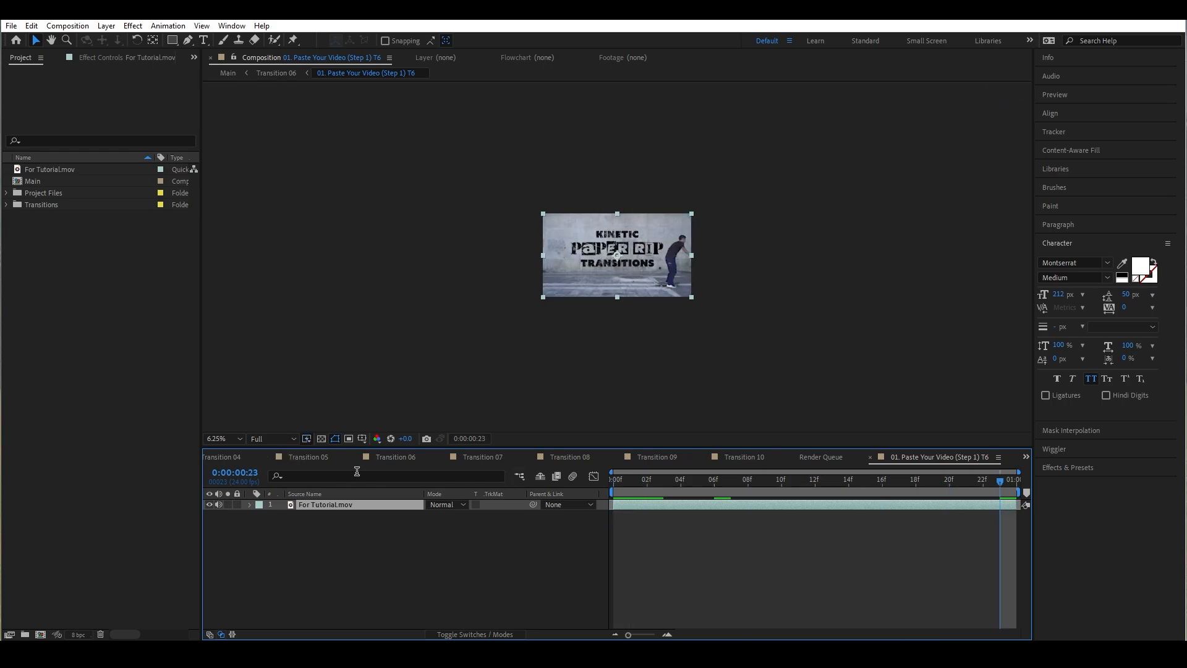
Return to the Main composition and play back Transition 06 across the first cut, starting from 0:00:01:08 and 0:00:00:18
left_click(519, 478)
left_click(476, 600)
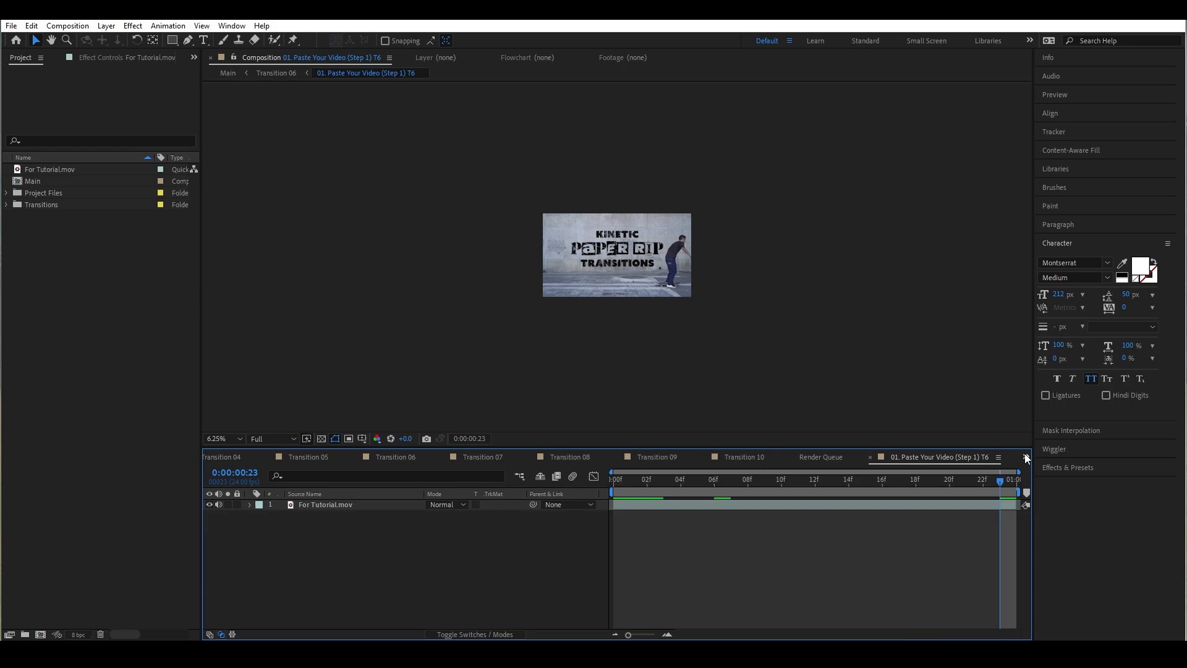
left_click(1027, 457)
left_click(1062, 468)
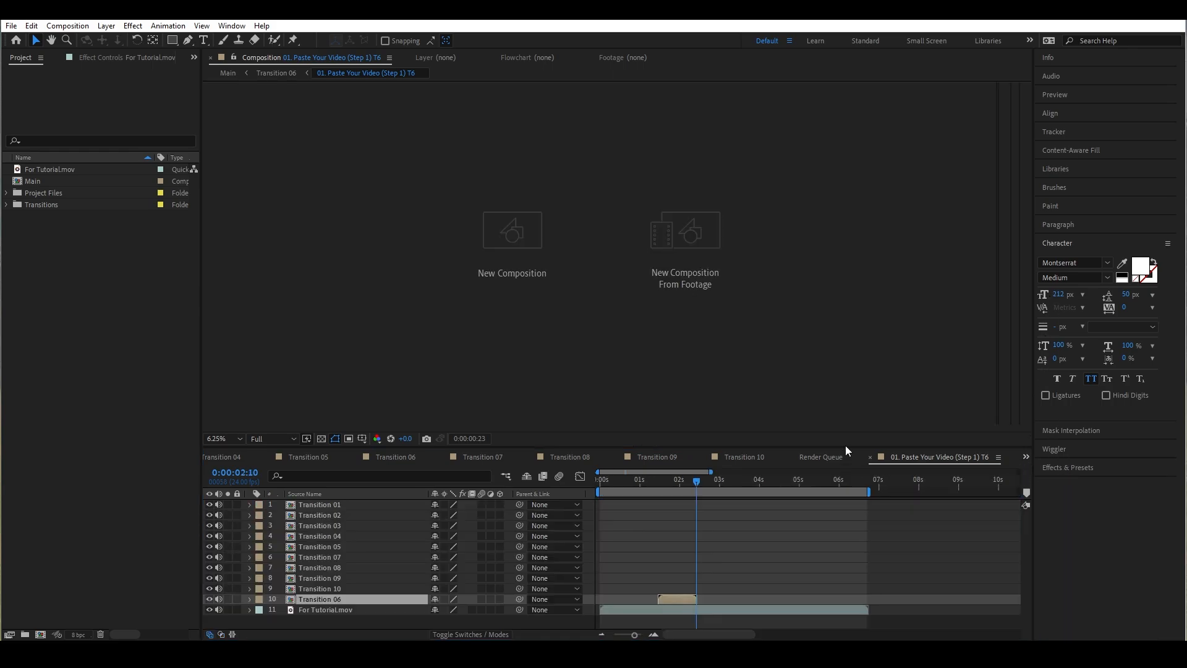
left_click_drag(678, 481, 651, 473)
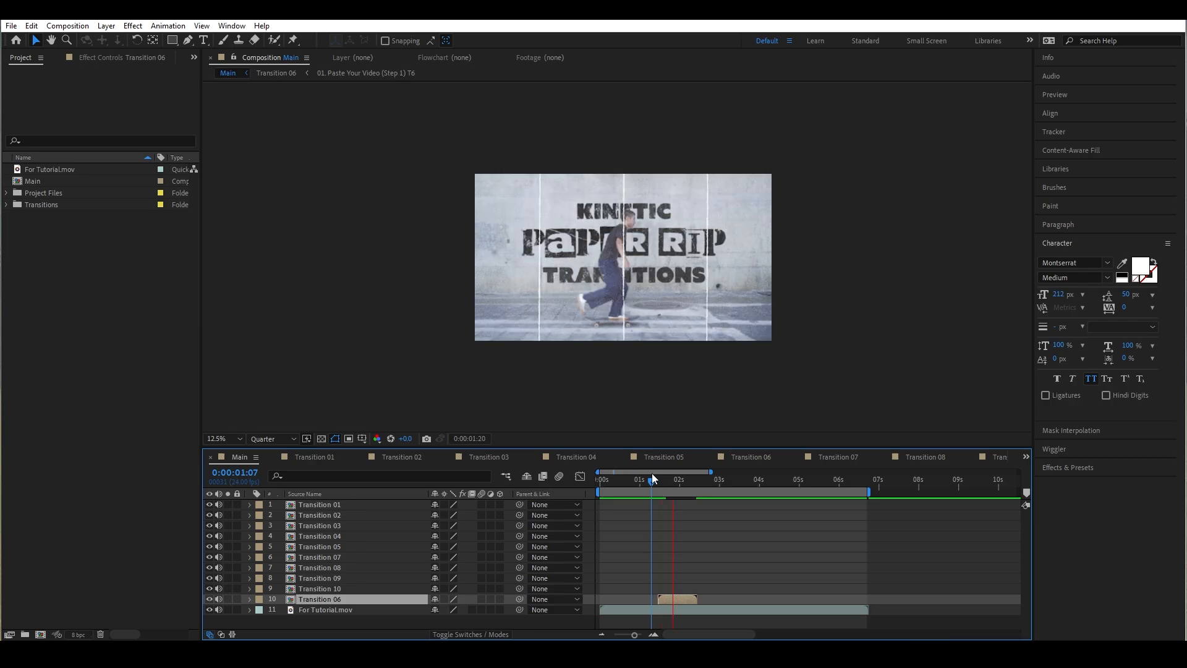
left_click(653, 480)
key("space")
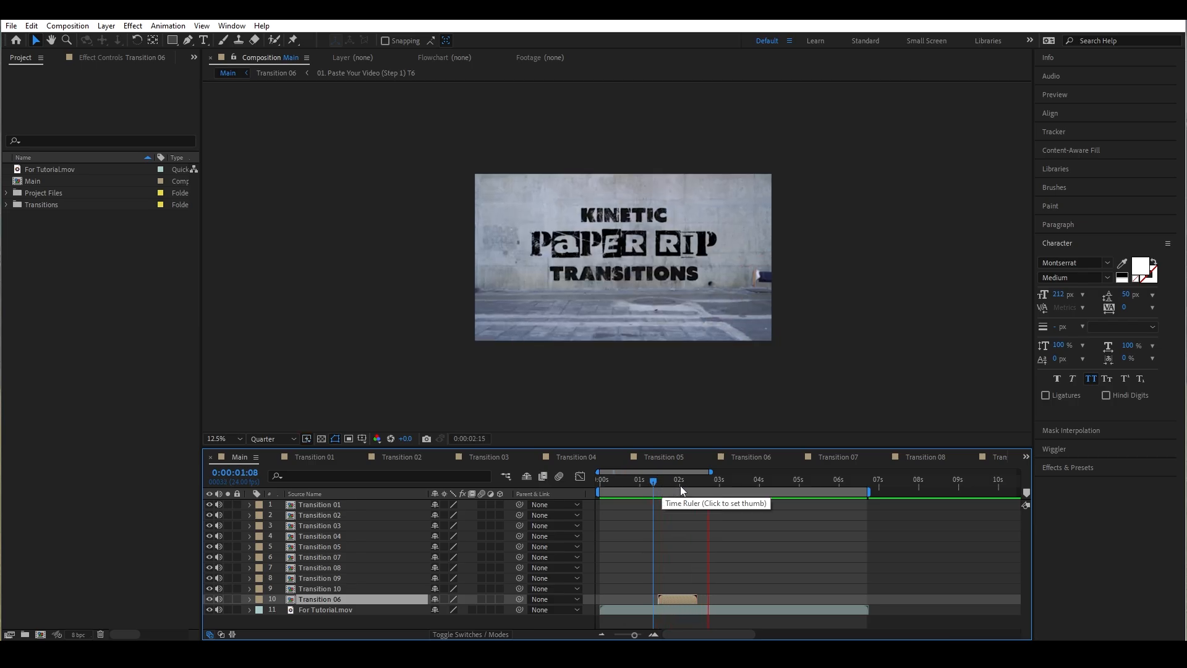
left_click_drag(692, 485, 625, 508)
key("space")
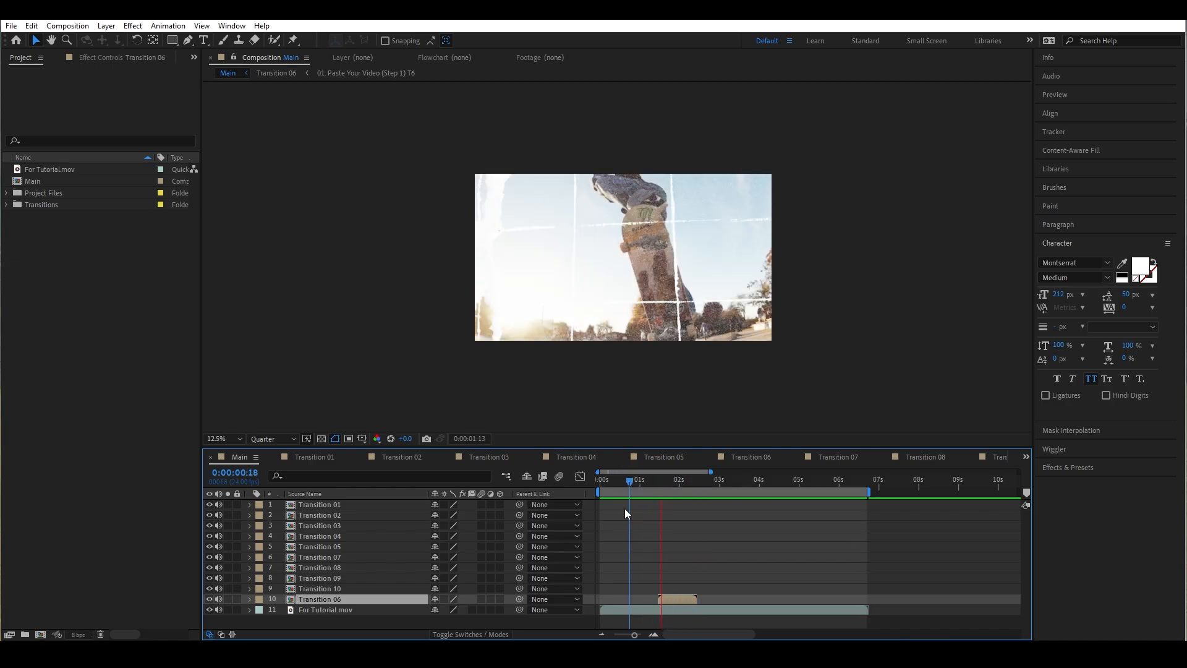
Go to 0:00:01:21 in Main and open Transition 06's nested composition 02. Edit Your Images (Step 2) T6
left_click(675, 480)
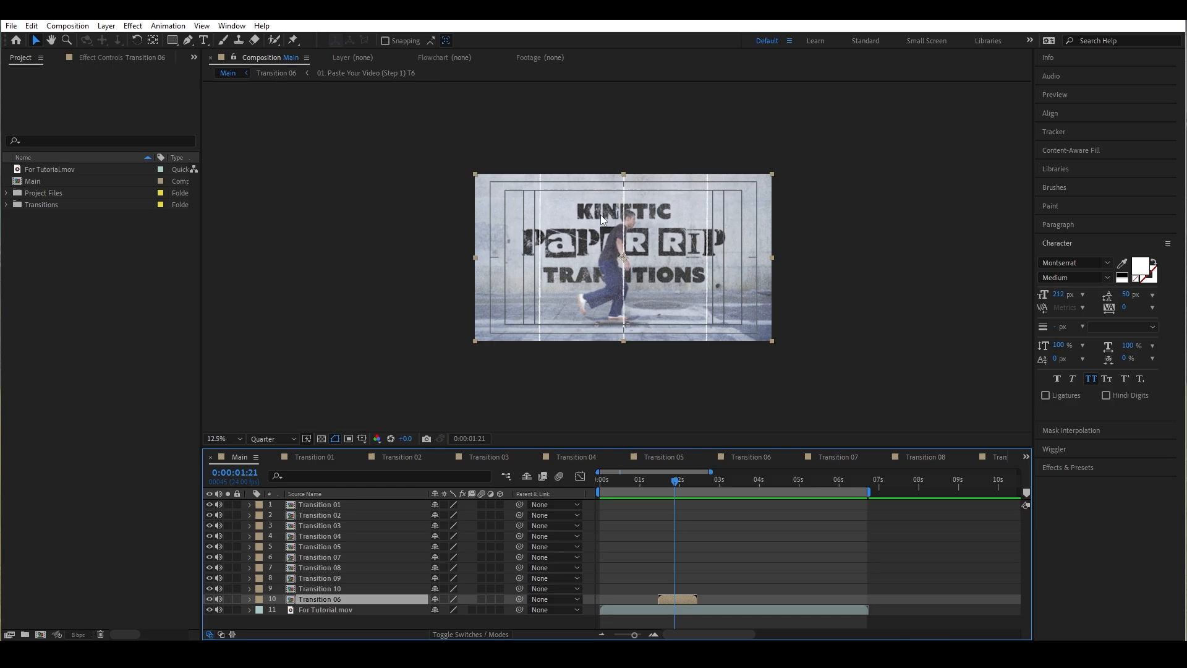
double_click(326, 598)
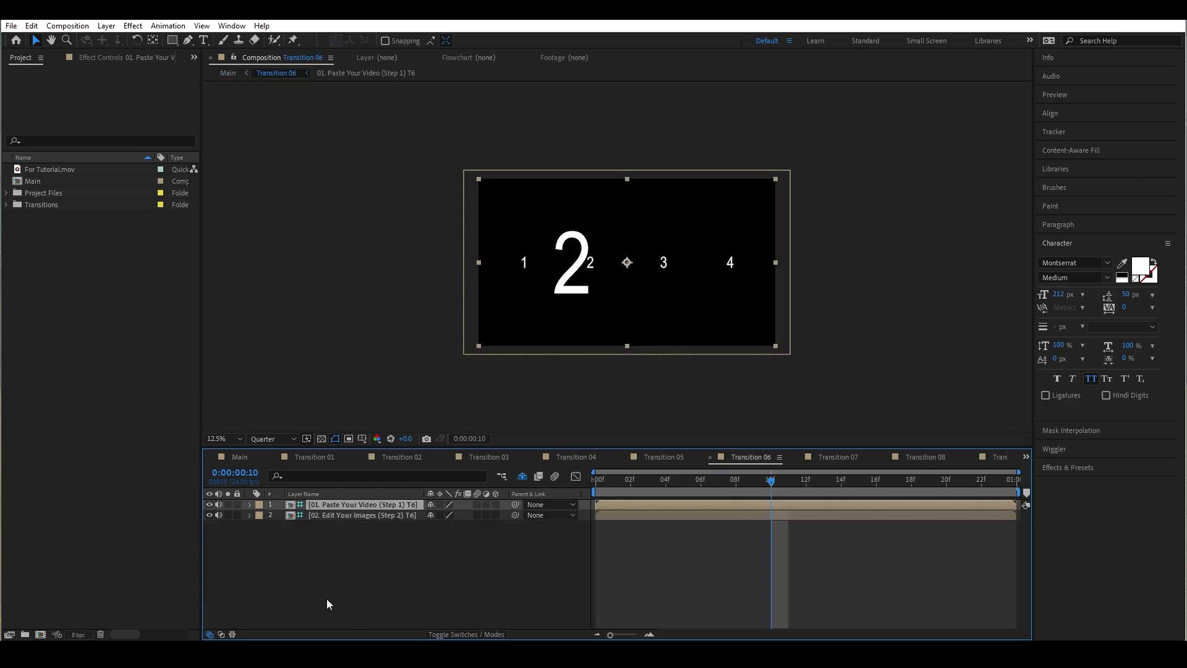
left_click(350, 515)
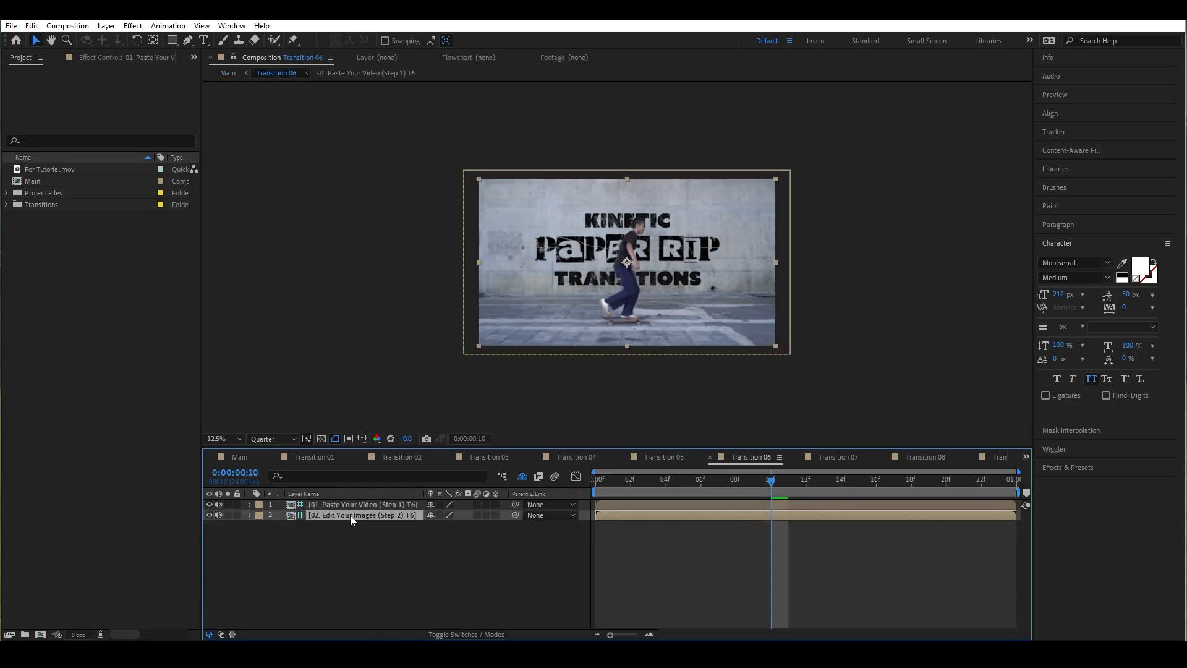
double_click(317, 513)
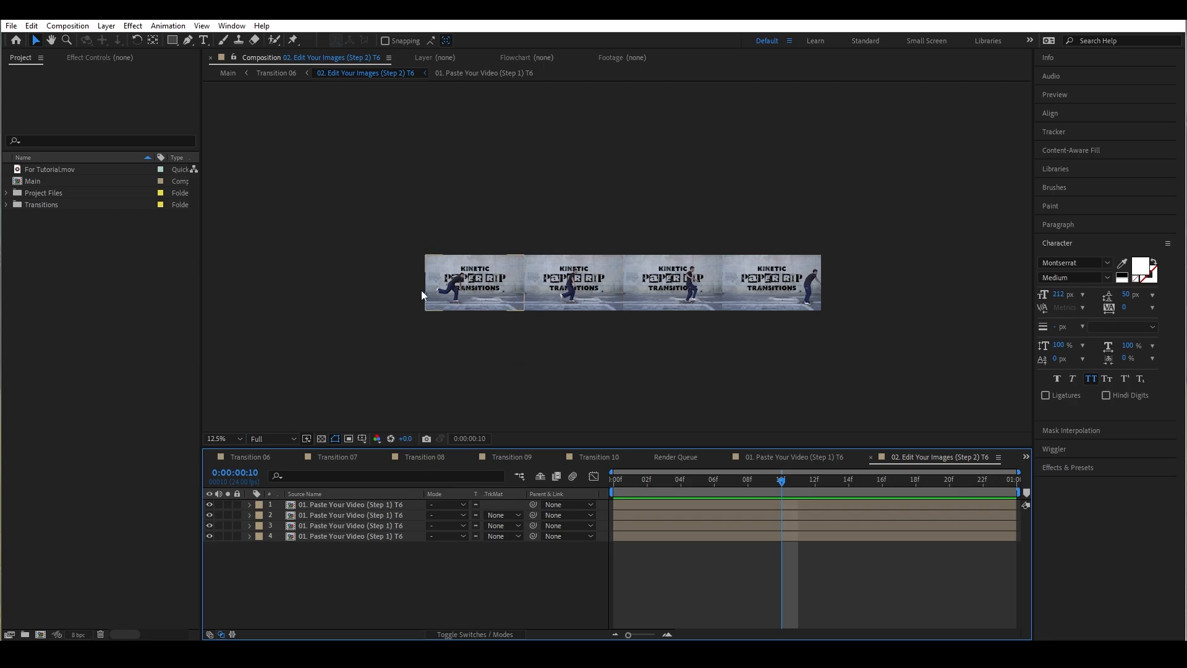
Draw a closed Pen mask around the skateboarder and board in the first image, on layer 1
left_click(792, 287)
scroll(791, 287, "up", 6)
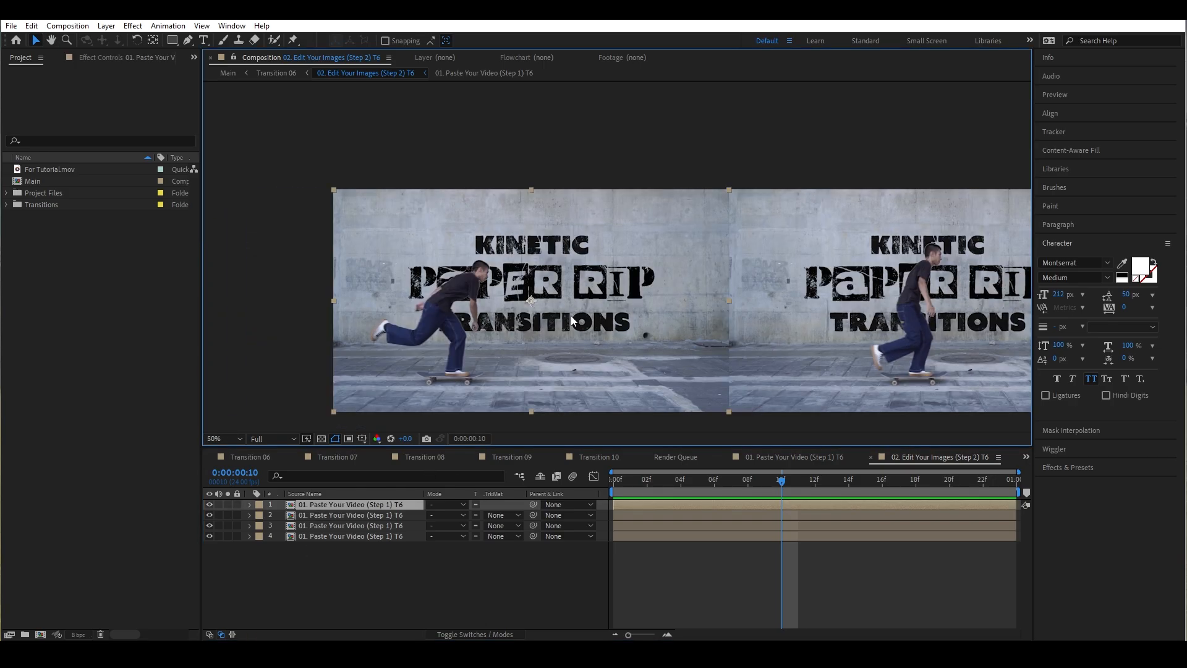
key("g")
left_click(456, 319)
left_click(414, 335)
left_click(419, 380)
left_click_drag(436, 380, 512, 176)
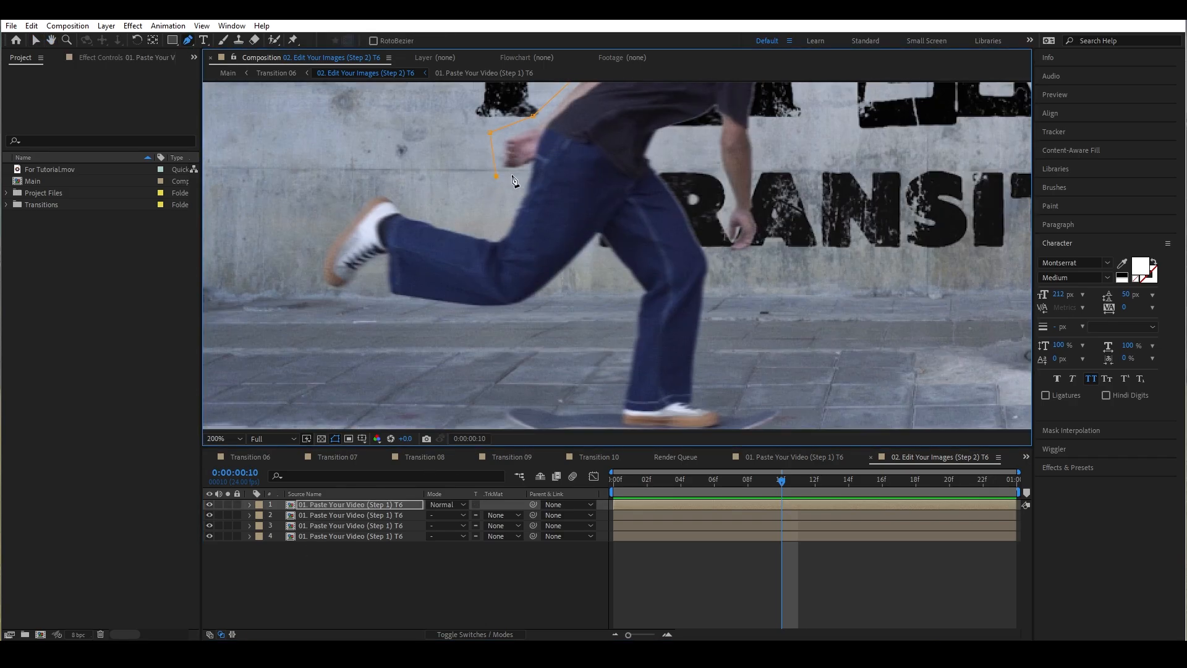
left_click(338, 228)
left_click(313, 260)
left_click(314, 292)
left_click(341, 300)
left_click(379, 269)
left_click(382, 305)
left_click(504, 317)
left_click(590, 254)
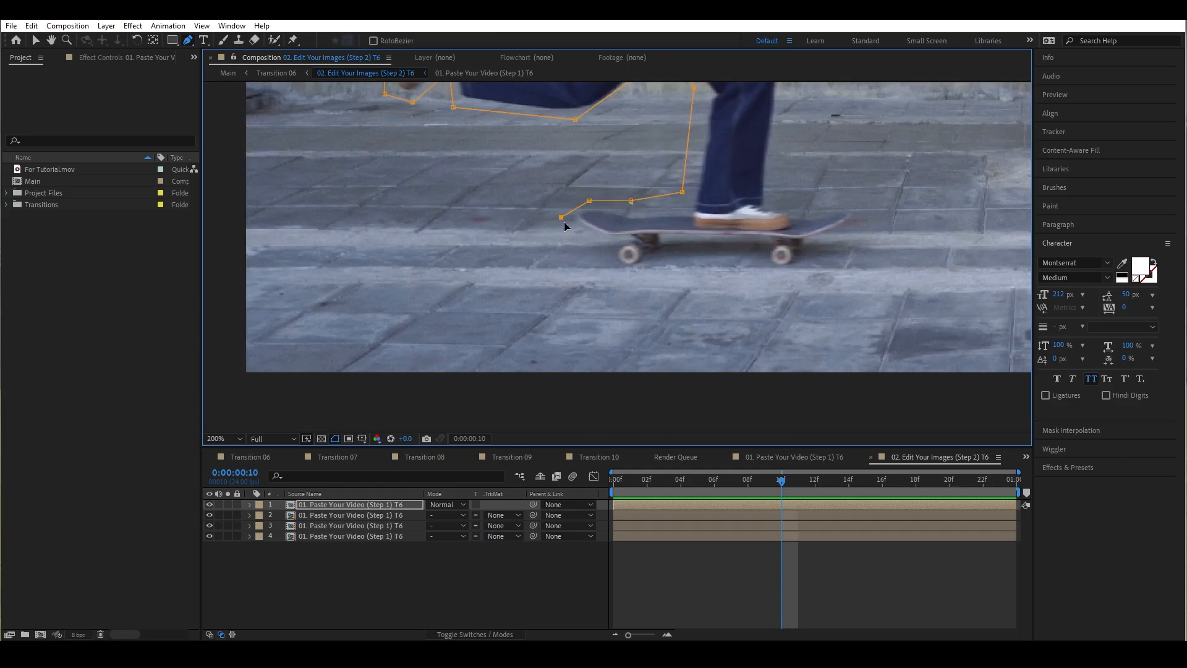
left_click(860, 227)
left_click(860, 210)
left_click(801, 213)
scroll(801, 213, "down", 5)
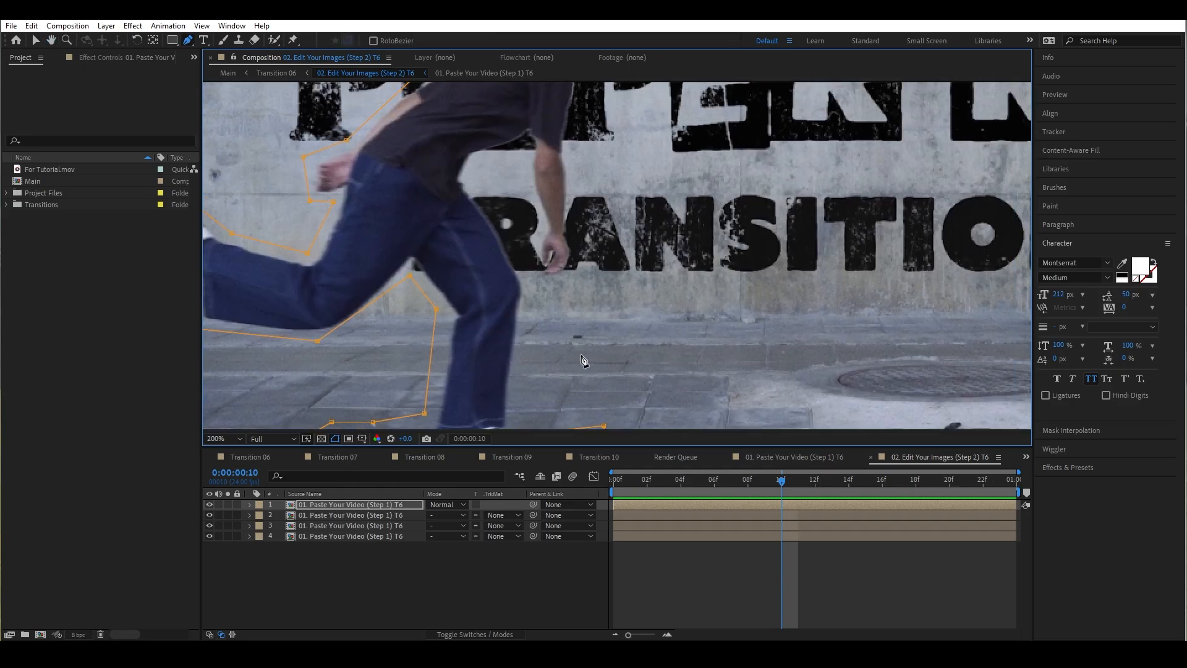
left_click(586, 307)
left_click(611, 296)
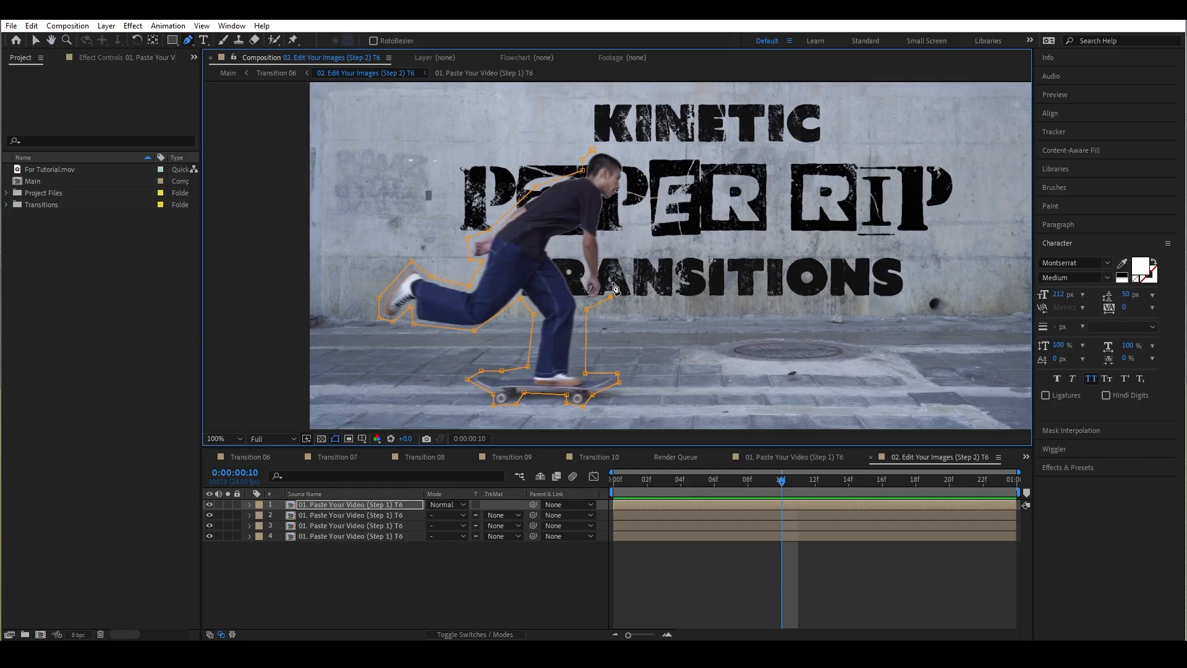
left_click(630, 159)
left_click(593, 149)
Mask the skateboarder and board in the second image with a Pen outline on layer 2
scroll(643, 338, "down", 1)
left_click(358, 515)
scroll(501, 204, "up", 2)
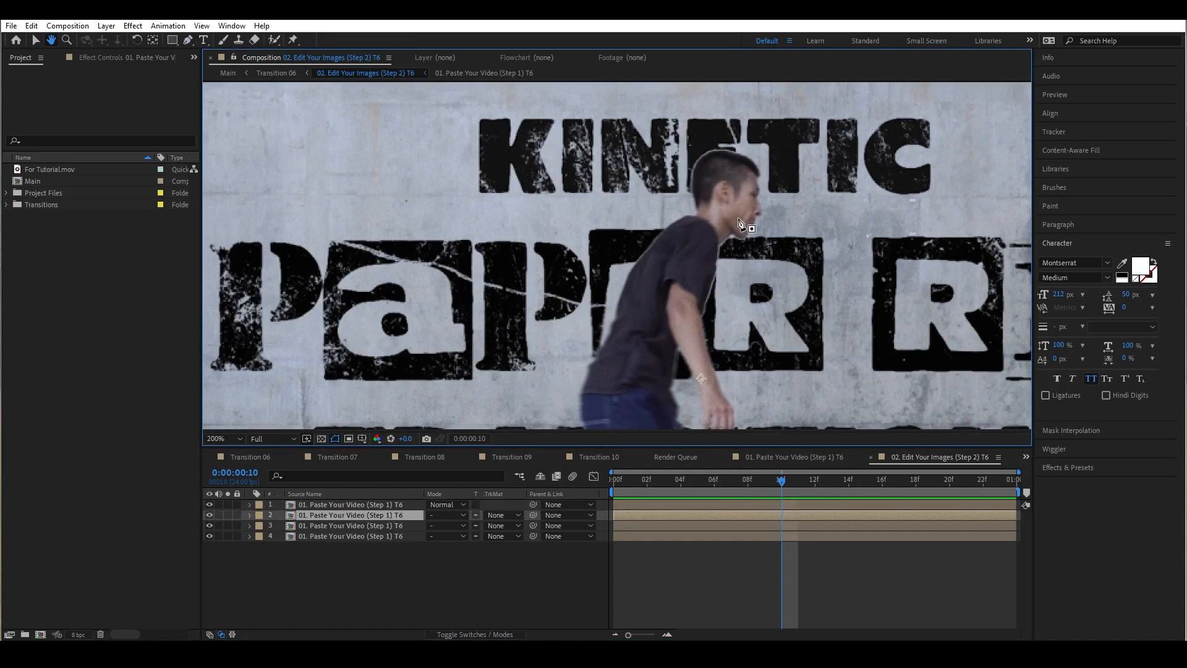
left_click(769, 207)
left_click(764, 157)
left_click(712, 139)
left_click(689, 159)
left_click_drag(618, 334, 649, 137)
left_click_drag(613, 307, 634, 169)
left_click(655, 210)
left_click(566, 234)
left_click(521, 246)
left_click(528, 332)
left_click(557, 372)
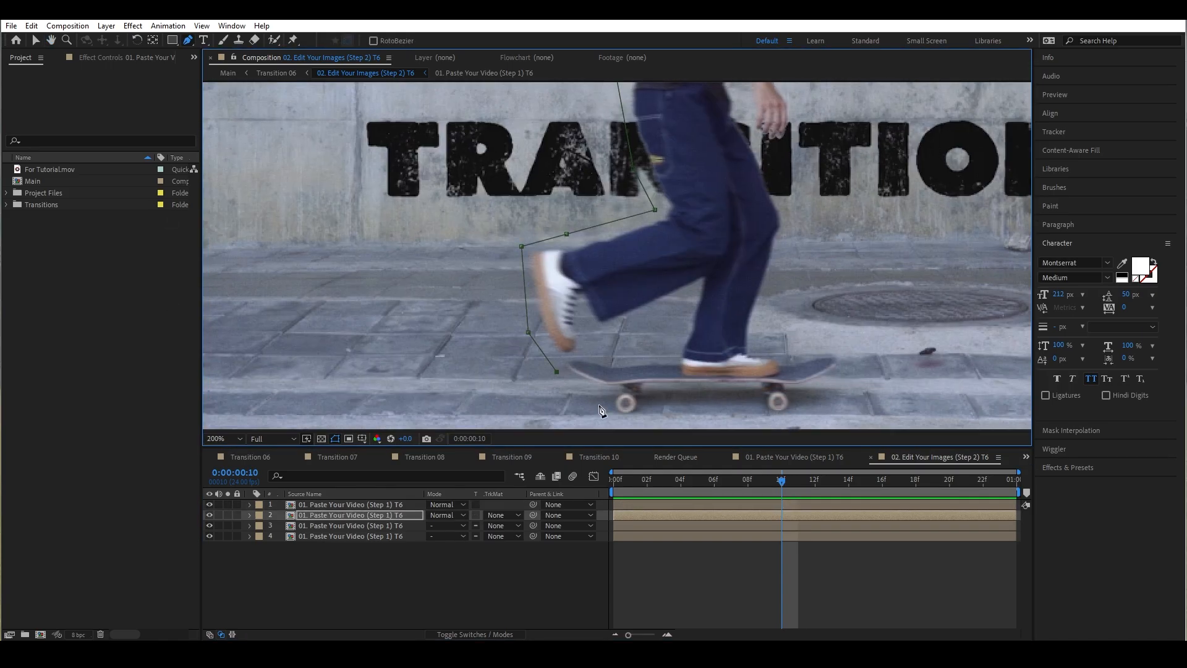
left_click(785, 204)
left_click_drag(787, 210, 783, 327)
left_click(790, 266)
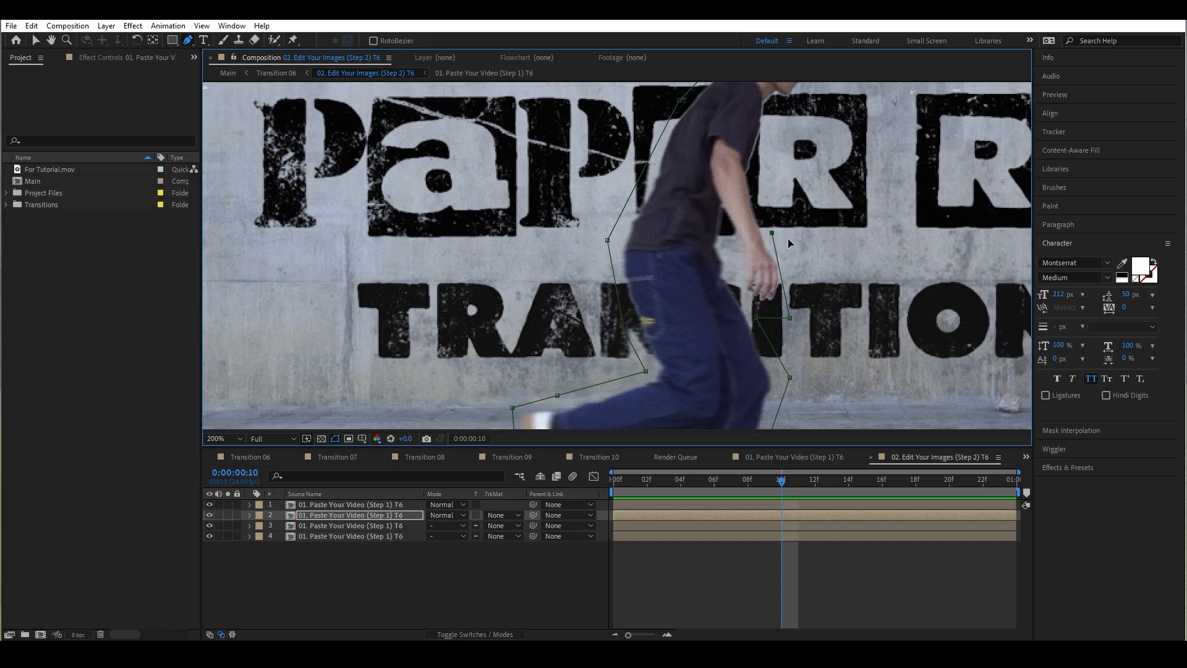
left_click_drag(788, 239, 802, 355)
left_click(765, 289)
left_click(785, 230)
left_click(809, 225)
left_click(824, 184)
Trace a Pen mask around the skateboarder and board in the third image, on layer 3
scroll(790, 345, "down", 2)
left_click(372, 526)
scroll(657, 186, "up", 3)
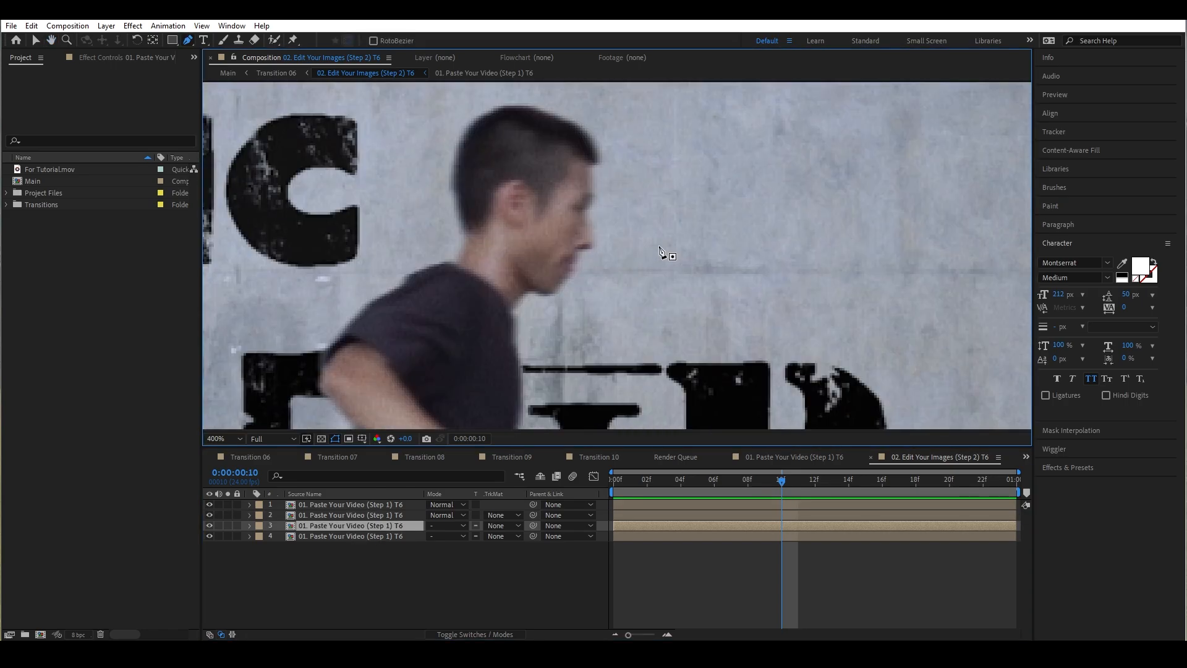
left_click(612, 245)
left_click(621, 132)
left_click_drag(609, 133, 776, 187)
left_click(683, 143)
left_click(616, 163)
left_click(644, 280)
left_click_drag(699, 361, 696, 168)
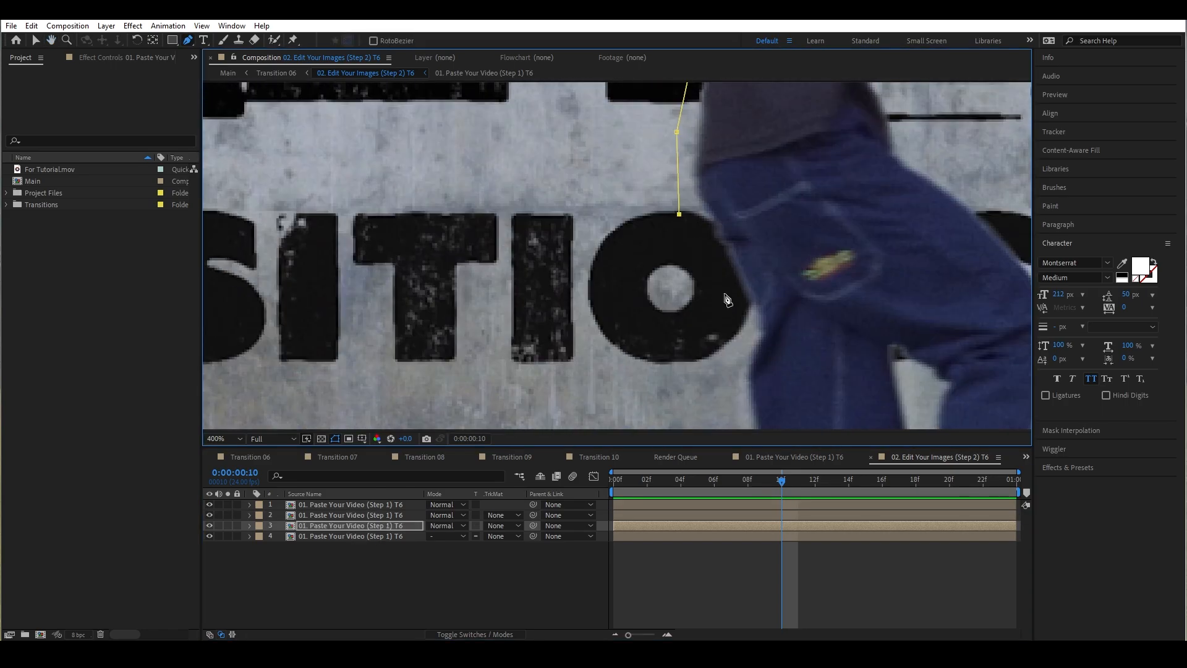
left_click_drag(729, 299, 745, 140)
left_click(654, 325)
left_click(528, 337)
left_click(423, 308)
left_click_drag(478, 423, 557, 240)
left_click(593, 245)
left_click(633, 287)
left_click(678, 285)
left_click(708, 230)
left_click(891, 242)
left_click_drag(903, 260, 509, 291)
left_click(529, 315)
left_click(619, 268)
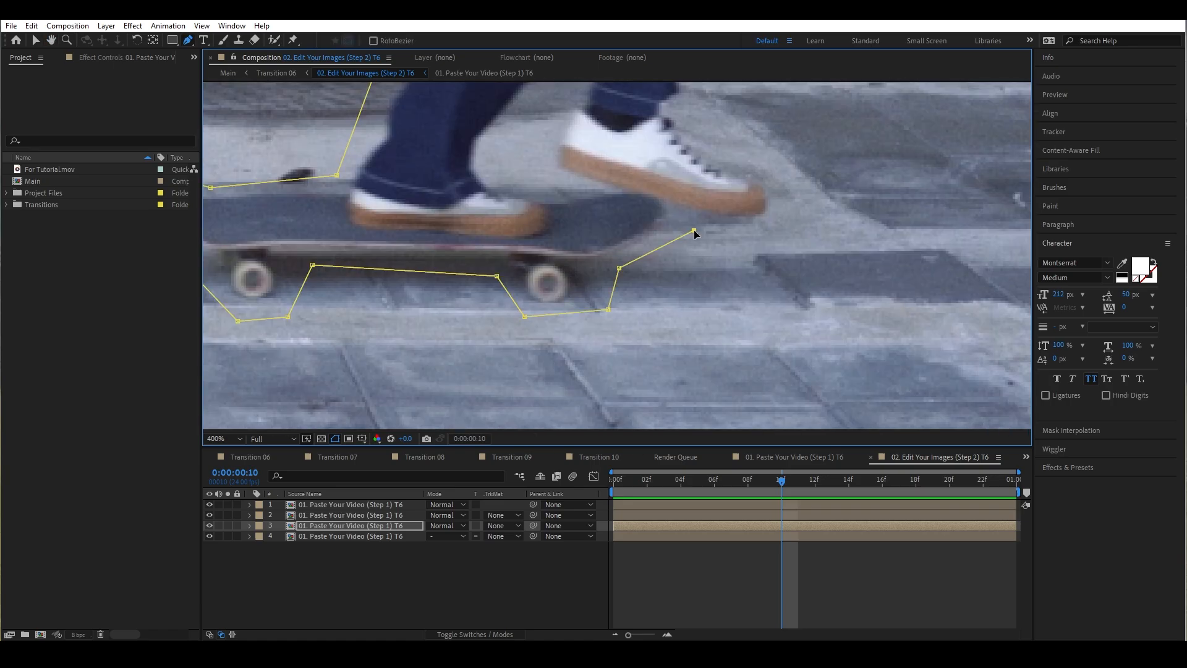
left_click(585, 278)
left_click(515, 242)
left_click(649, 207)
left_click_drag(744, 170, 784, 407)
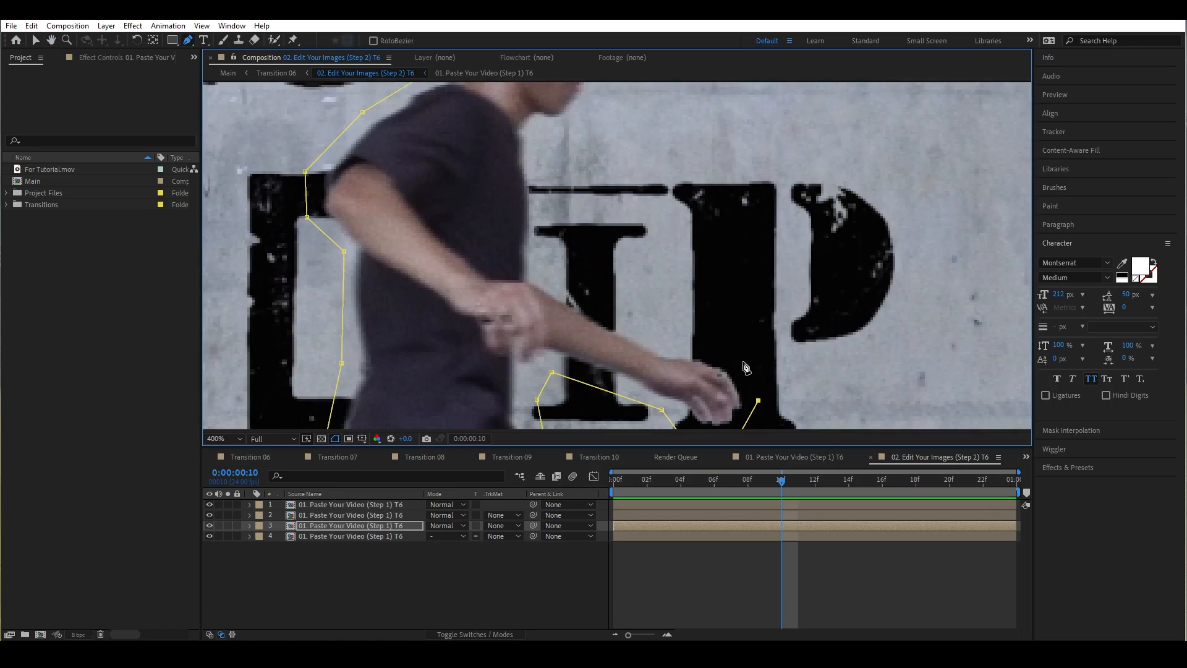
left_click(541, 272)
left_click_drag(545, 275, 572, 378)
left_click(650, 173)
Outline the skateboarder and board in the fourth image with a closed Pen mask on layer 4
scroll(667, 249, "down", 3)
key("ctrl+Down")
scroll(667, 249, "up", 4)
left_click(747, 307)
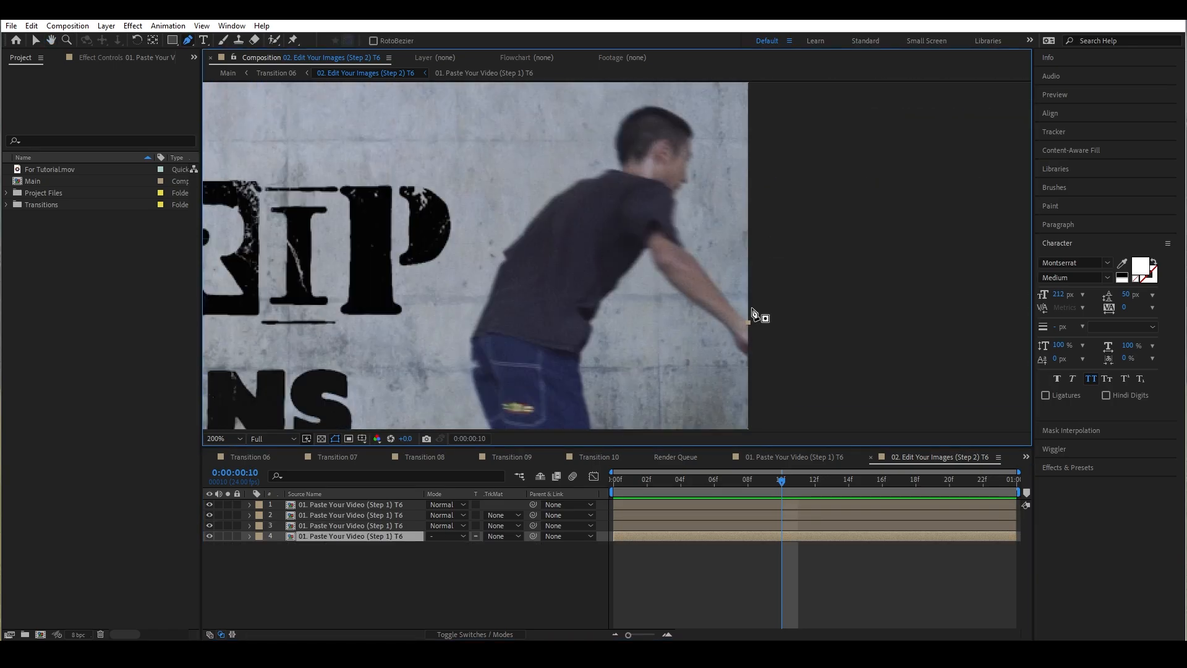
left_click(693, 229)
left_click(696, 191)
left_click(716, 141)
left_click(690, 101)
left_click(635, 98)
left_click(490, 244)
left_click(453, 287)
left_click_drag(444, 352, 604, 180)
left_click(638, 257)
left_click_drag(640, 297, 688, 125)
left_click(698, 138)
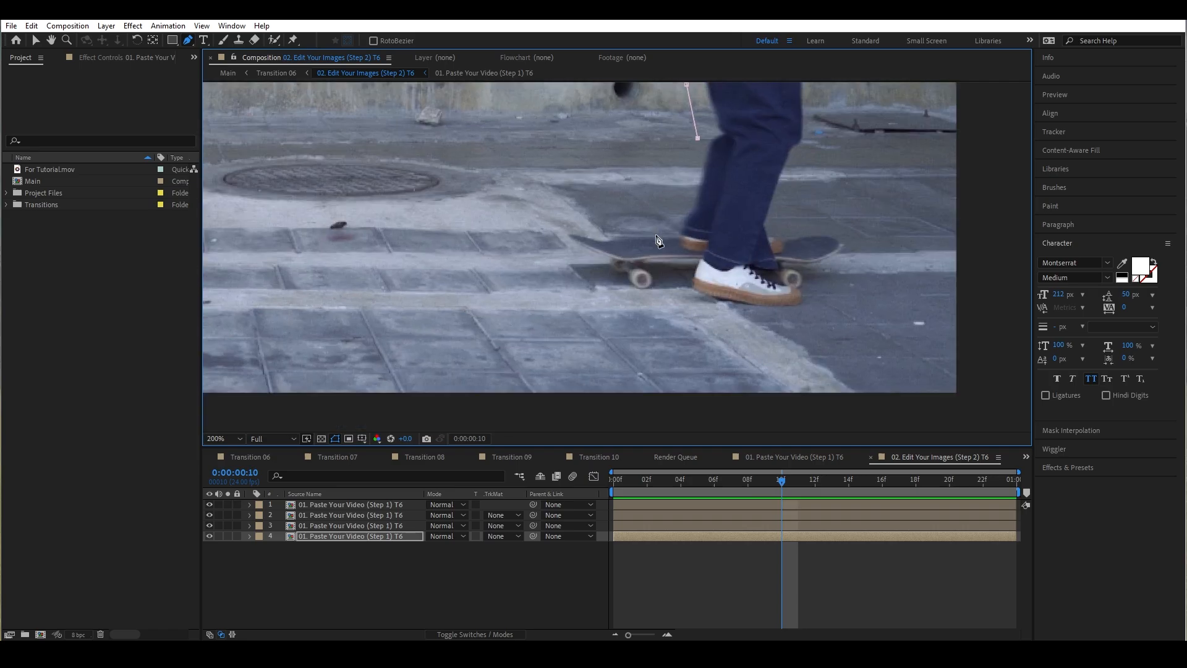
left_click(659, 229)
left_click(611, 233)
left_click(860, 245)
left_click(839, 224)
left_click(784, 227)
left_click_drag(814, 157, 762, 468)
left_click(765, 417)
left_click(752, 306)
left_click(768, 243)
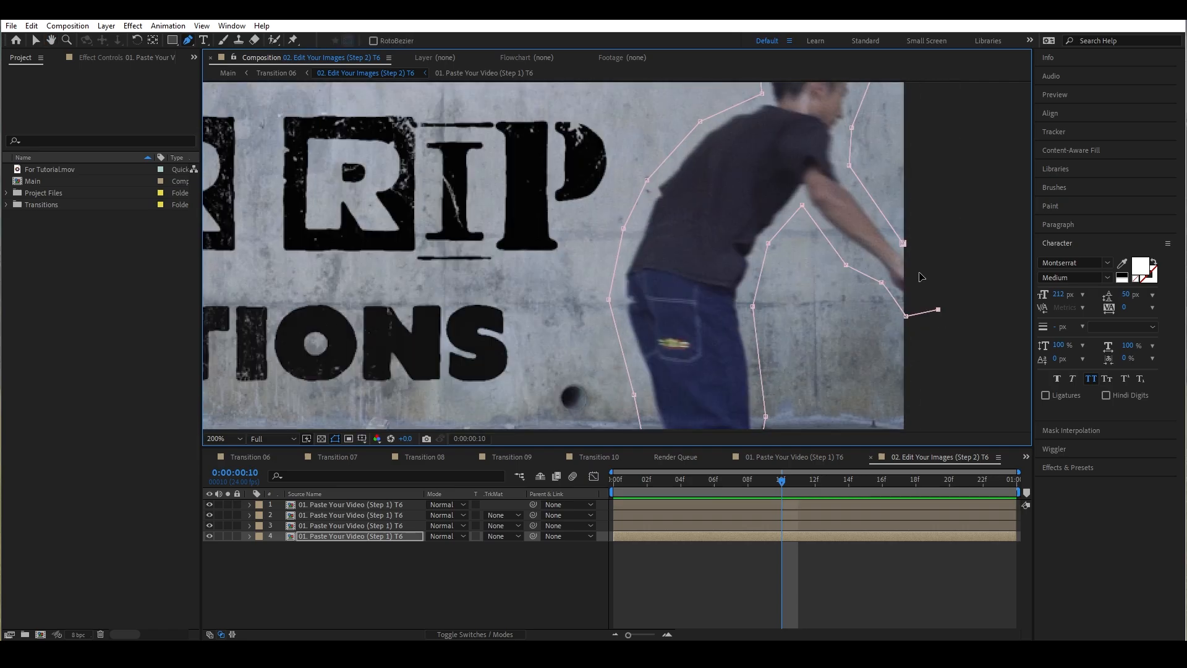
left_click(904, 246)
scroll(829, 347, "down", 6)
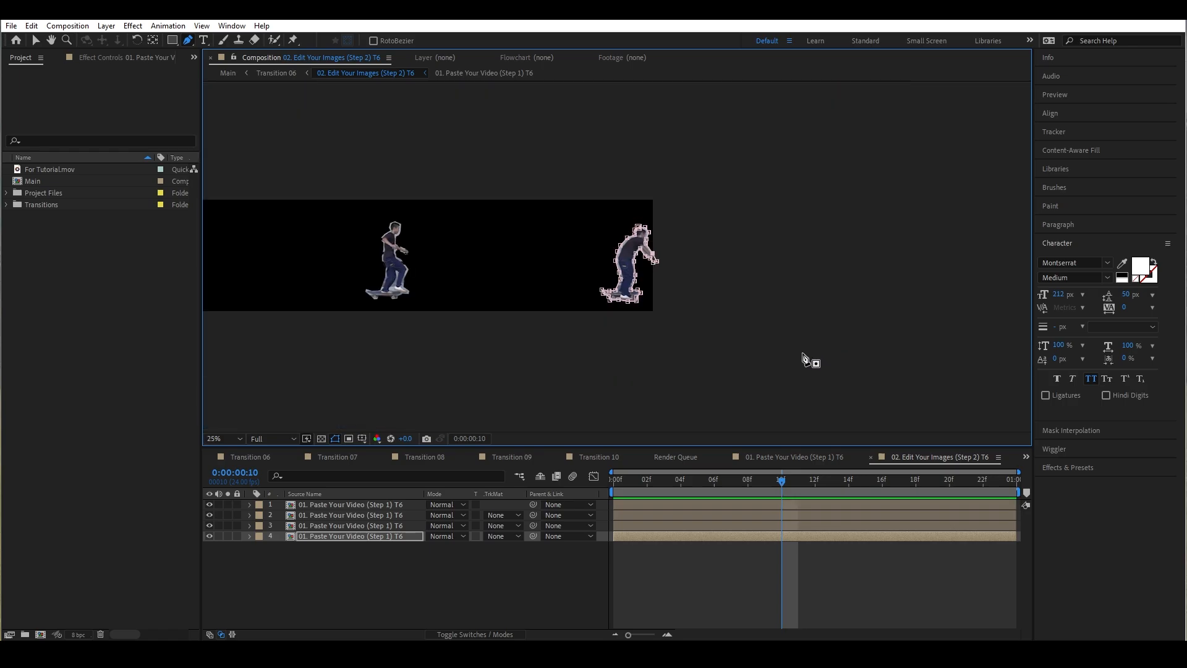
left_click_drag(772, 279, 851, 264)
left_click_drag(773, 324, 805, 337)
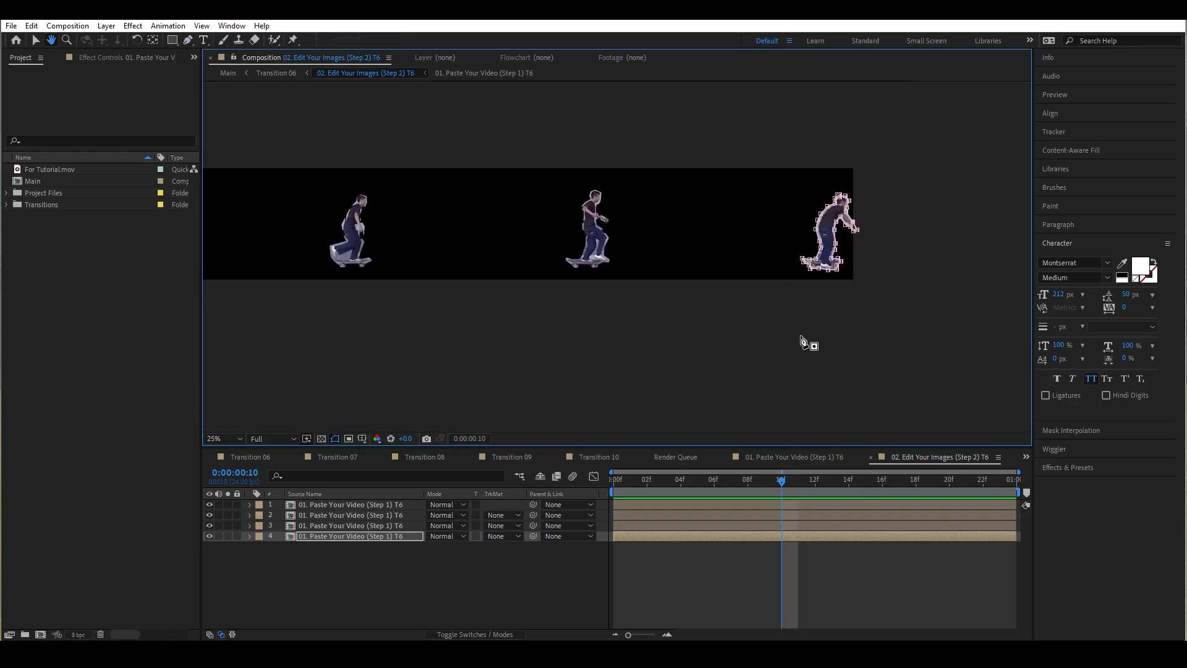
left_click_drag(554, 216, 764, 285)
left_click_drag(676, 281, 631, 270)
Return to the Main composition and preview Transition 06 from 0:00:01:10
left_click(1026, 457)
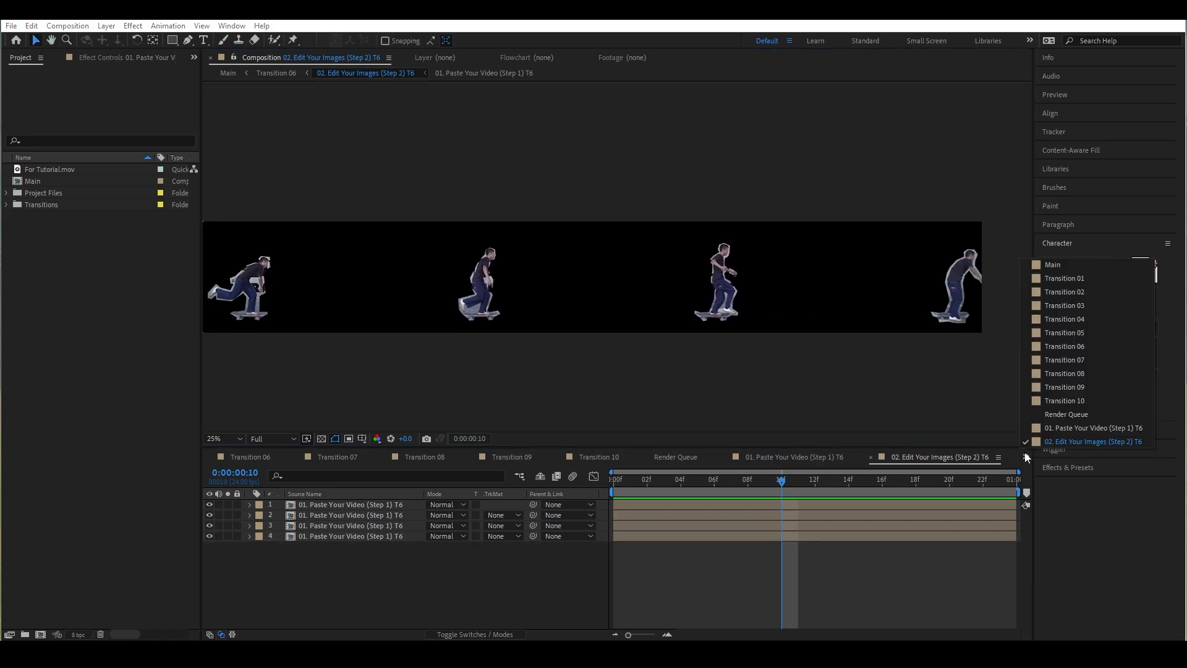
left_click(1048, 262)
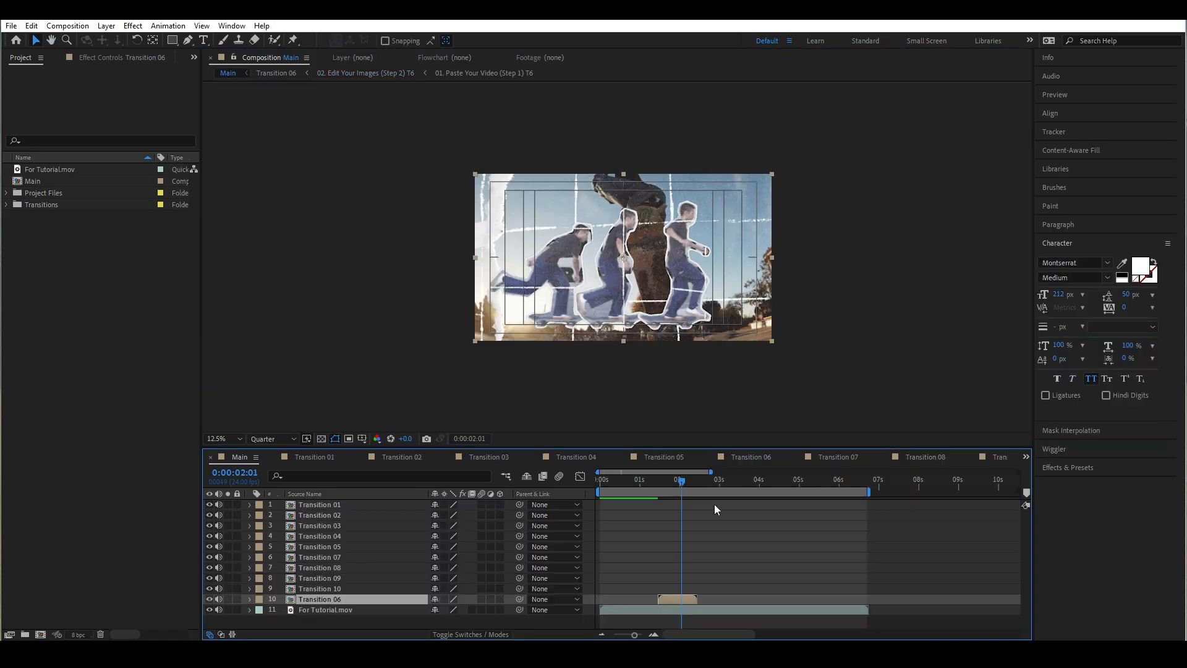
left_click_drag(680, 481, 656, 486)
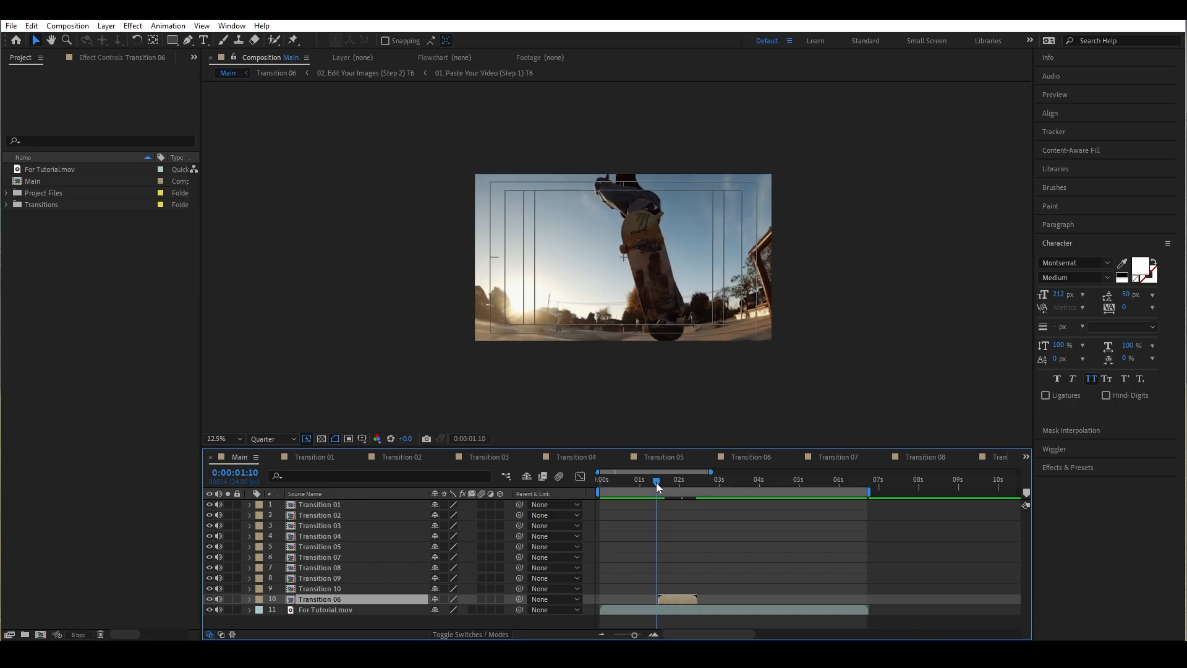
key("space")
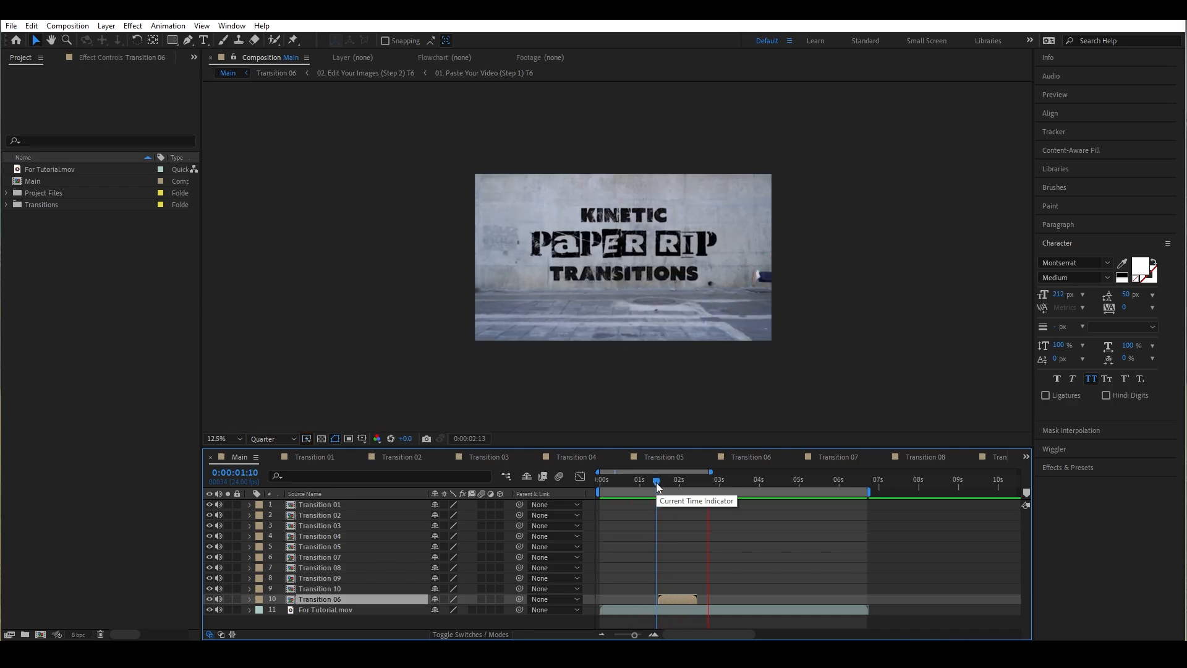
key("space")
Narrow Main's work area around the transition for previewing, and extend its start back to the beginning of the timeline
left_click_drag(868, 491, 722, 491)
left_click_drag(597, 491, 636, 498)
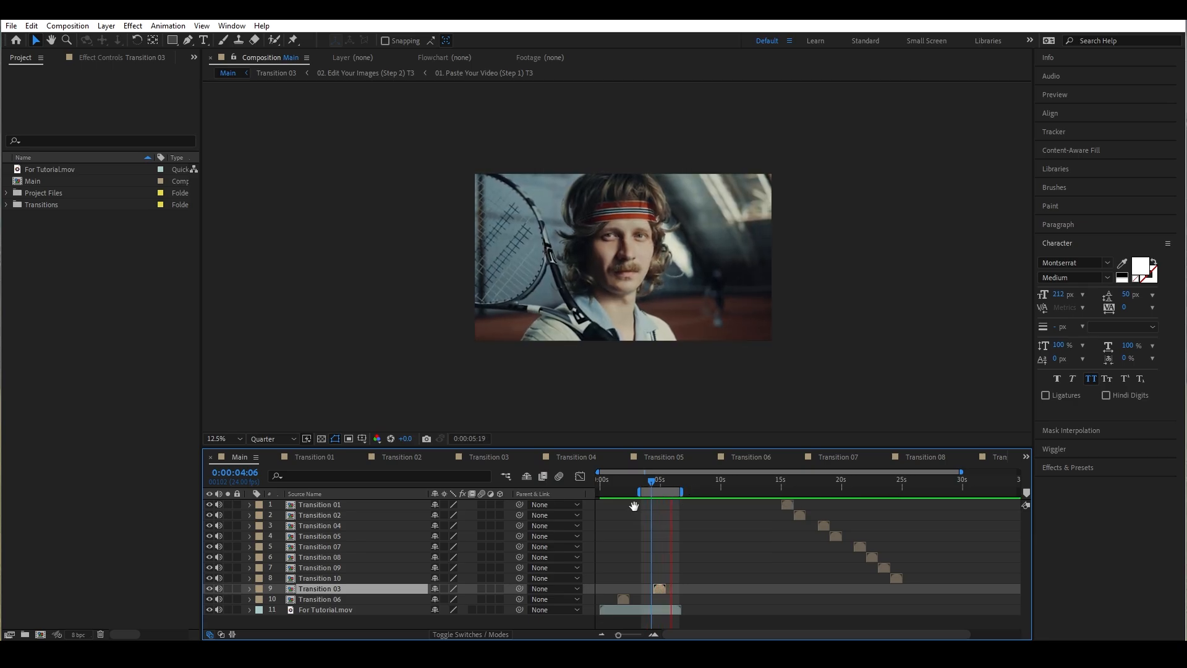
left_click_drag(637, 493, 573, 502)
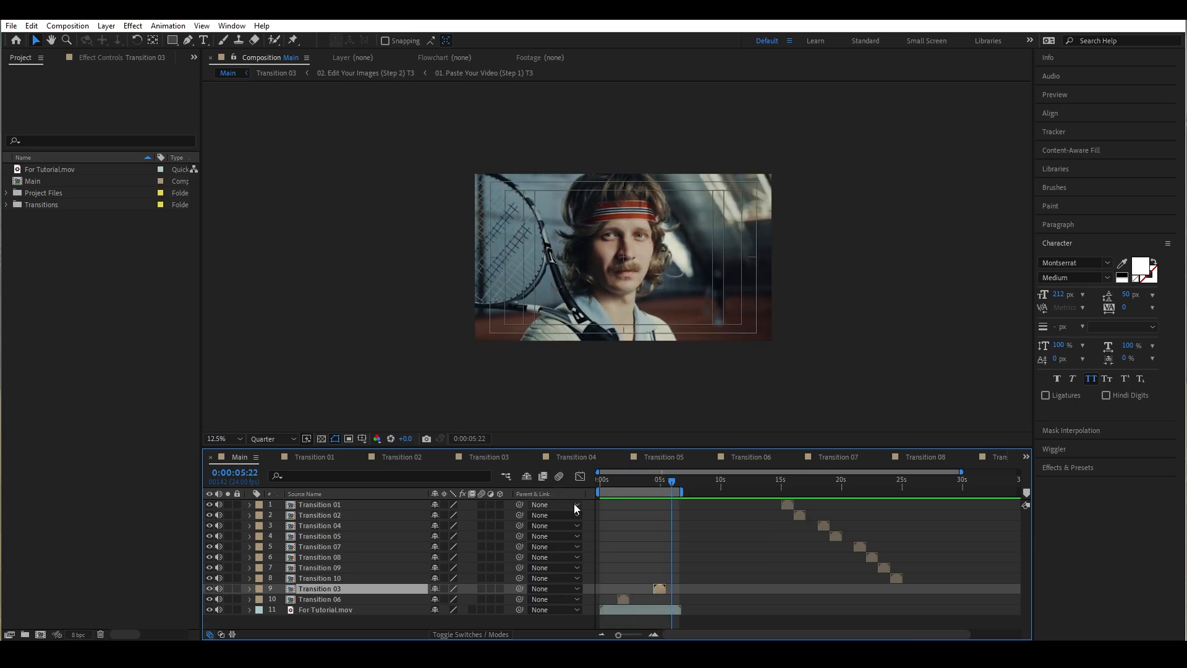